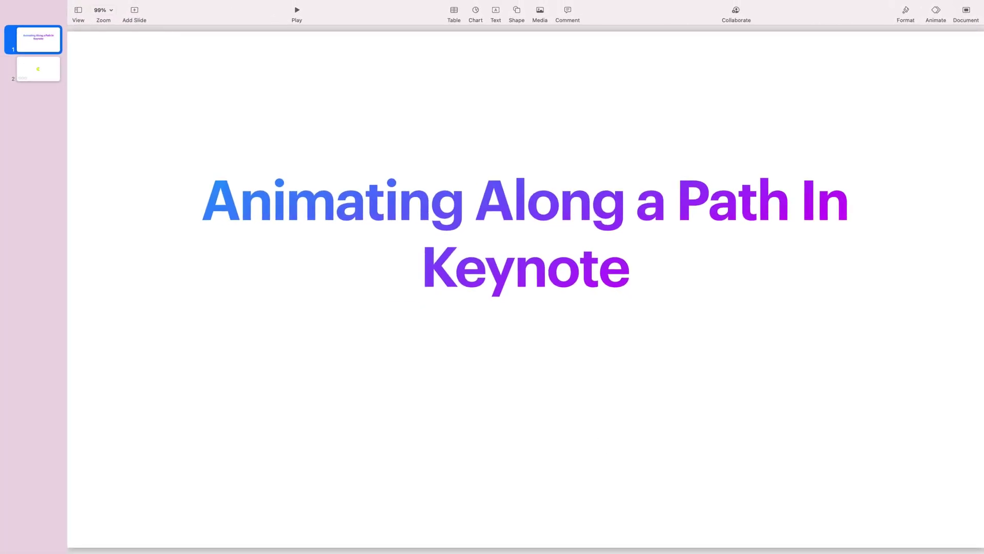
Go to slide 2 and preview the animated yellow Pac-Man image
key("Down")
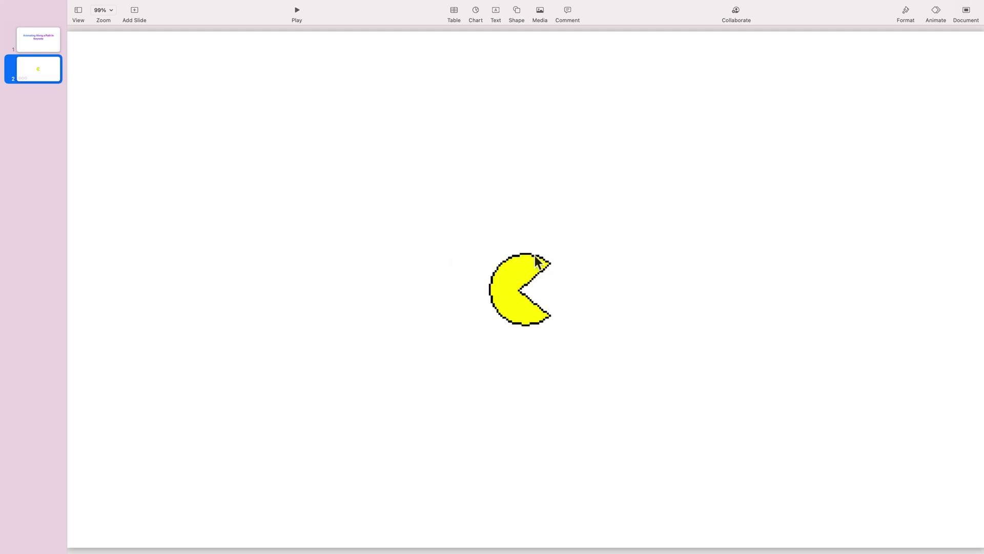
left_click(535, 262)
left_click(528, 287)
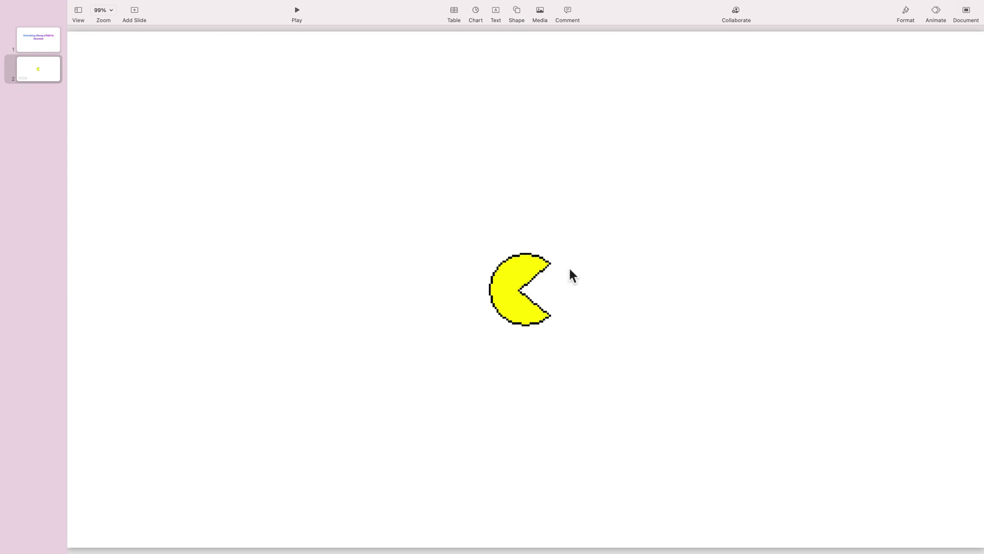
Set slide 2's background to dark navy from Color Fills
left_click(906, 15)
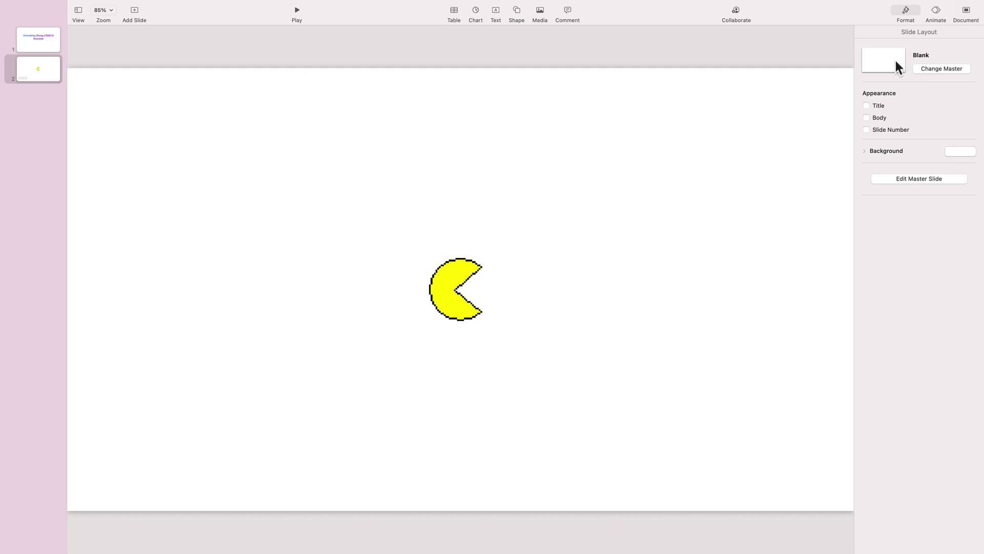
left_click(963, 153)
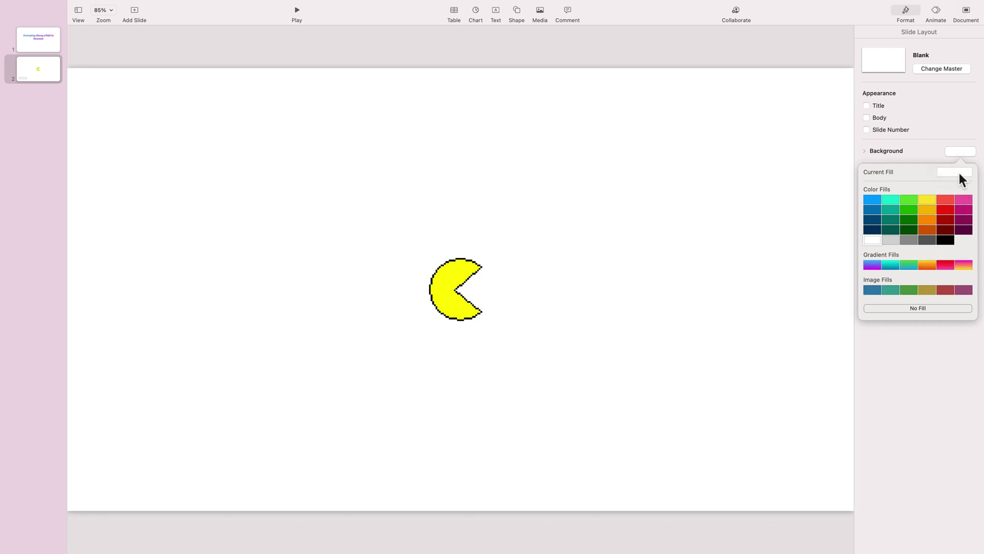
left_click(872, 230)
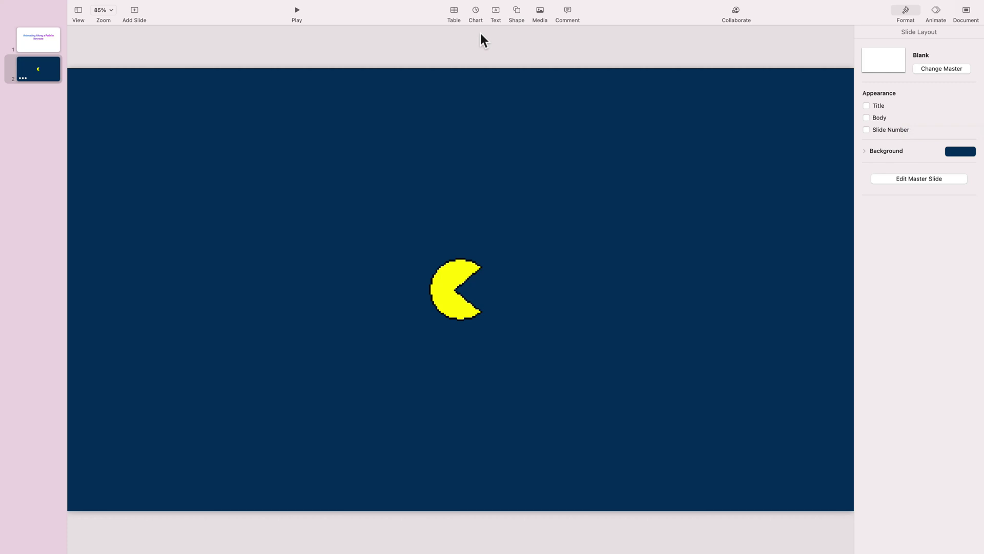
left_click(454, 11)
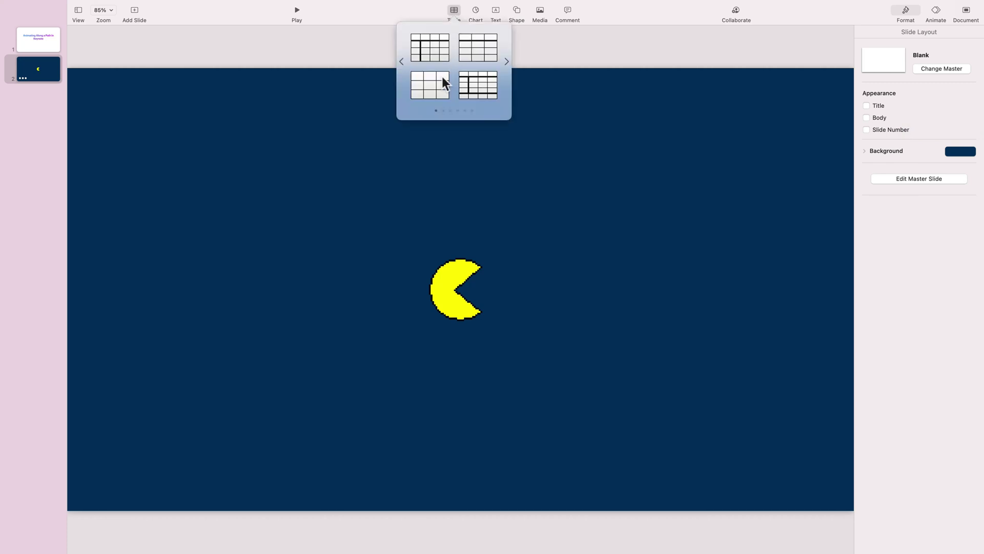
Insert a grey-style 5-row, 4-column table with a solid outline
left_click(429, 96)
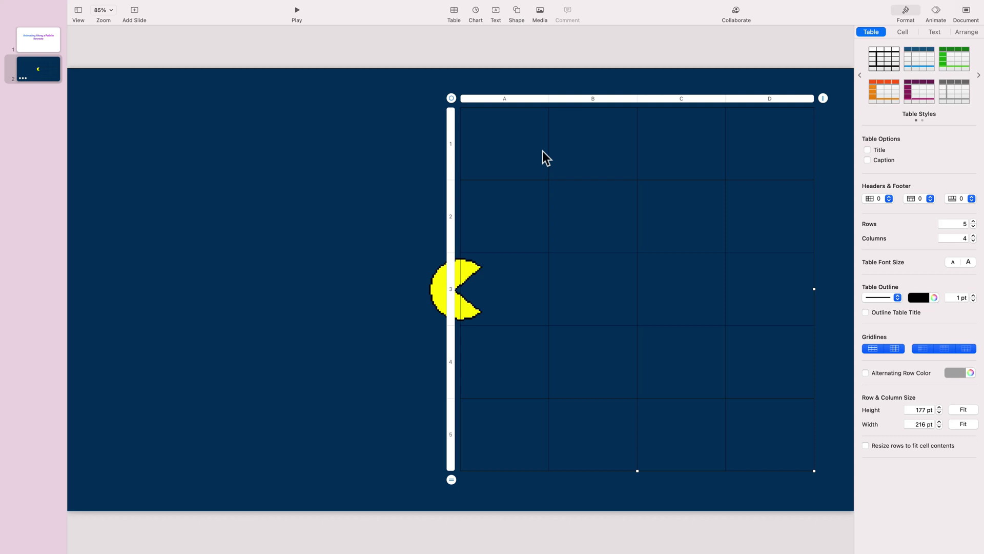
left_click(901, 300)
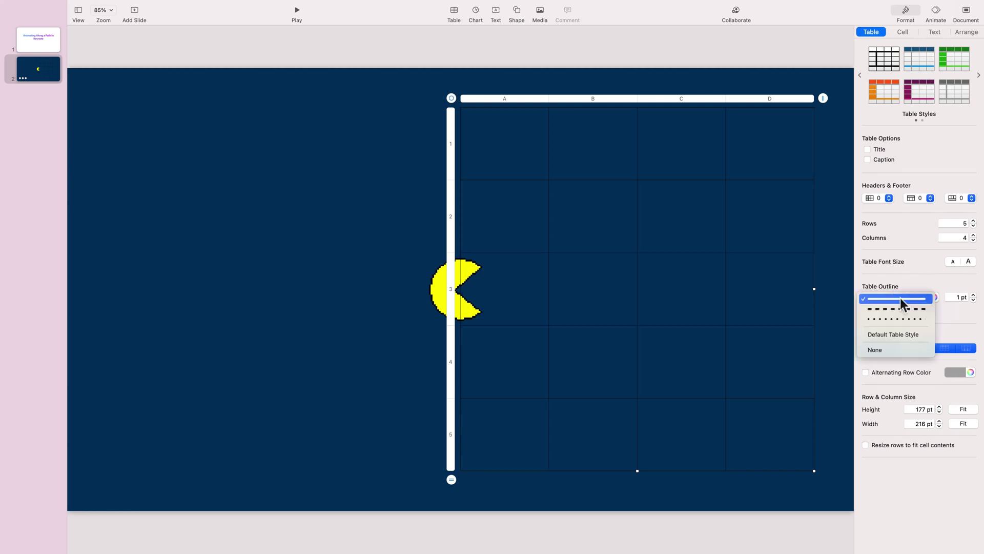
left_click(901, 299)
Raise the table outline width to 8 pt and colour it blue
left_click(973, 295)
left_click(973, 295)
left_click(973, 295)
left_click(973, 296)
left_click(973, 296)
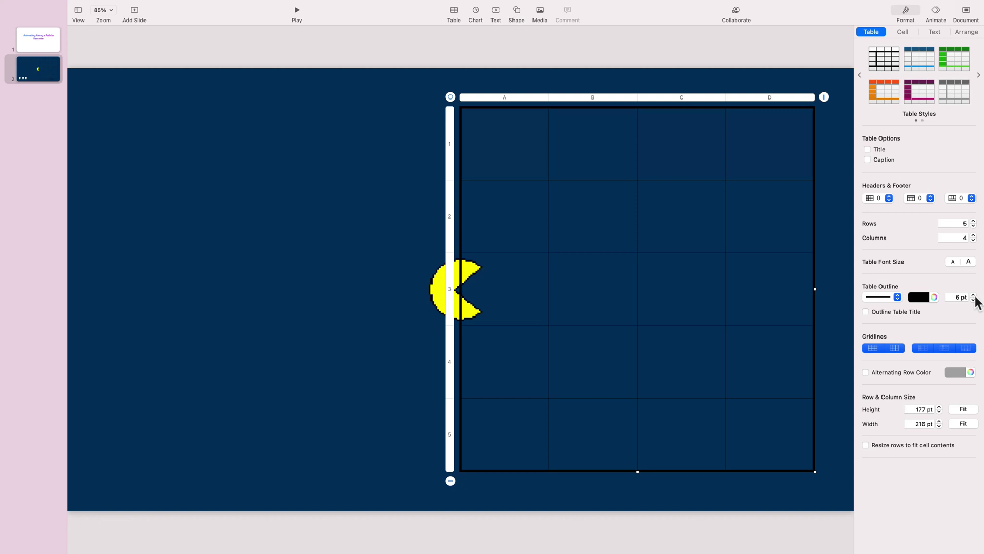
left_click(973, 295)
left_click(973, 295)
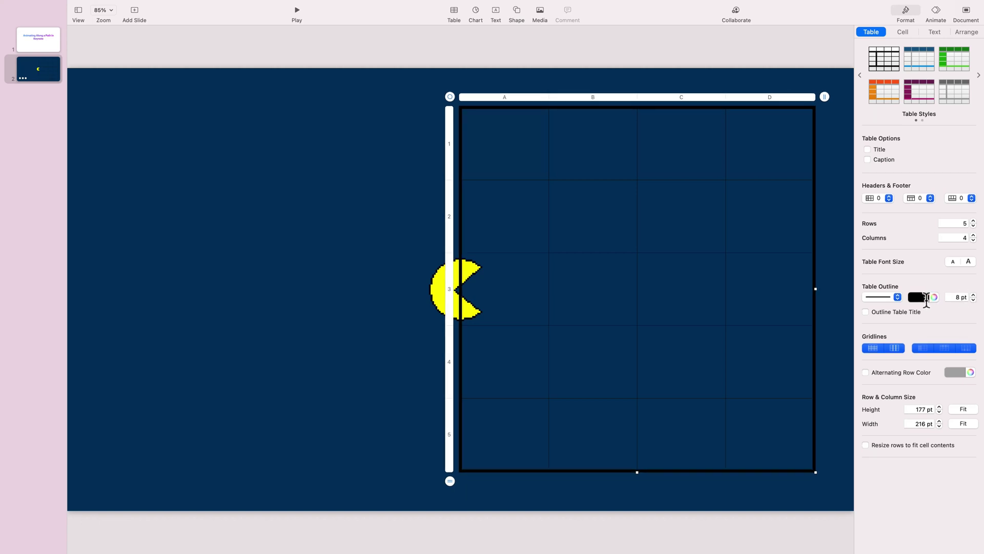
left_click(921, 297)
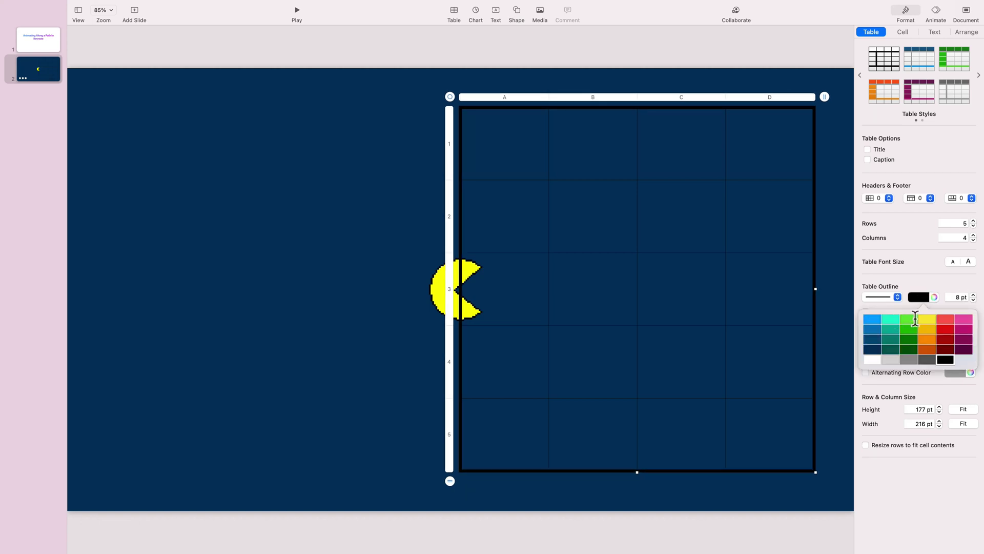
left_click(872, 320)
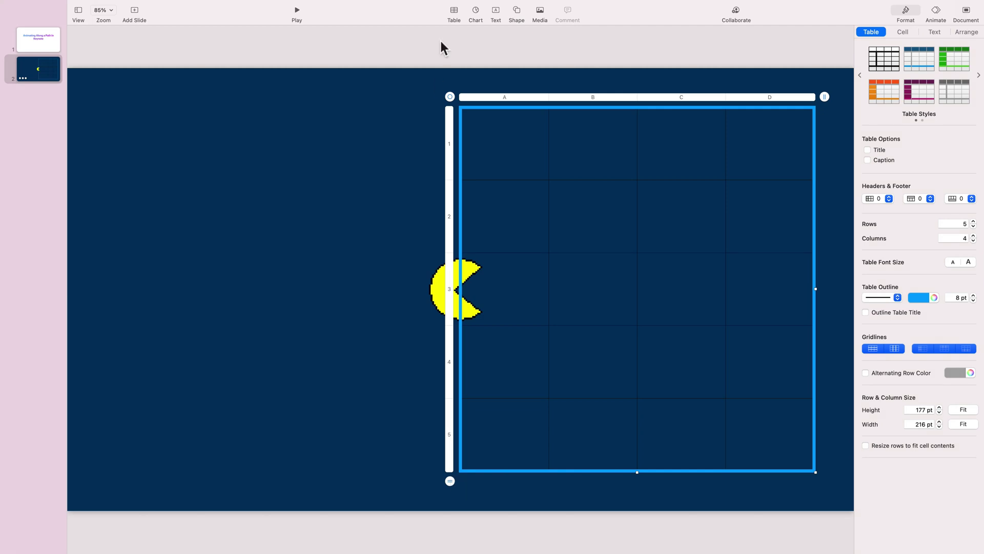
Move the table to the slide's top-left corner and expand it to 7 columns
left_click_drag(449, 97, 90, 88)
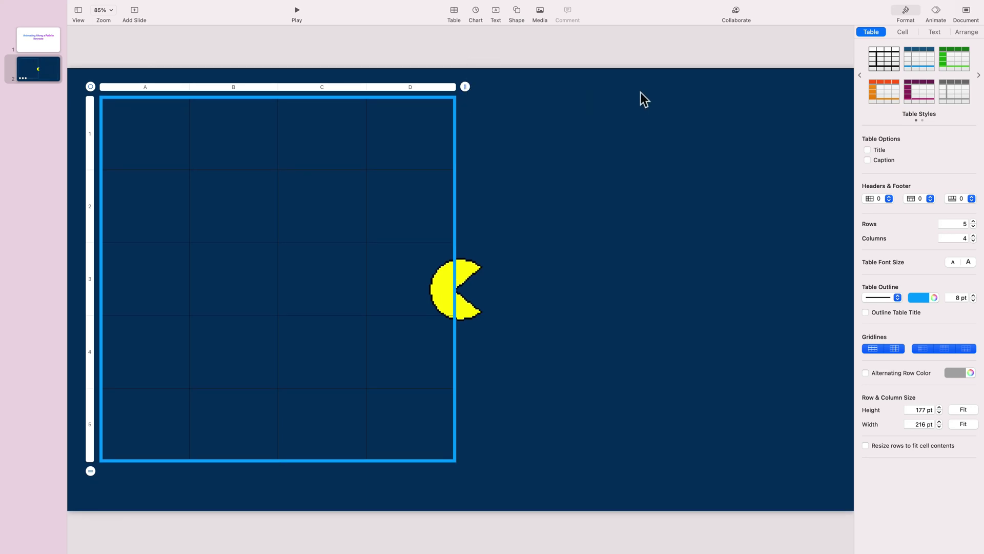
left_click(465, 84)
left_click(465, 84)
left_click(465, 84)
left_click(456, 118)
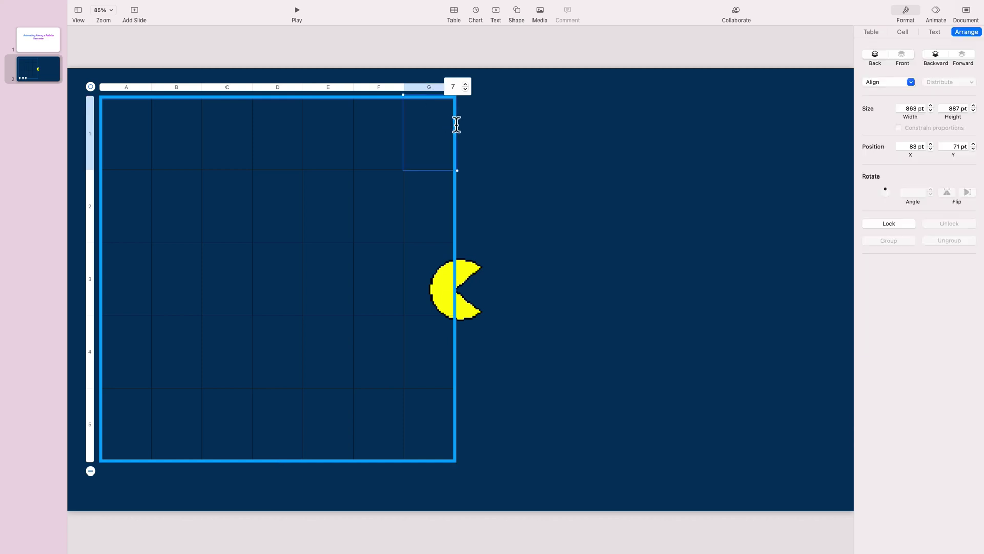
left_click(426, 62)
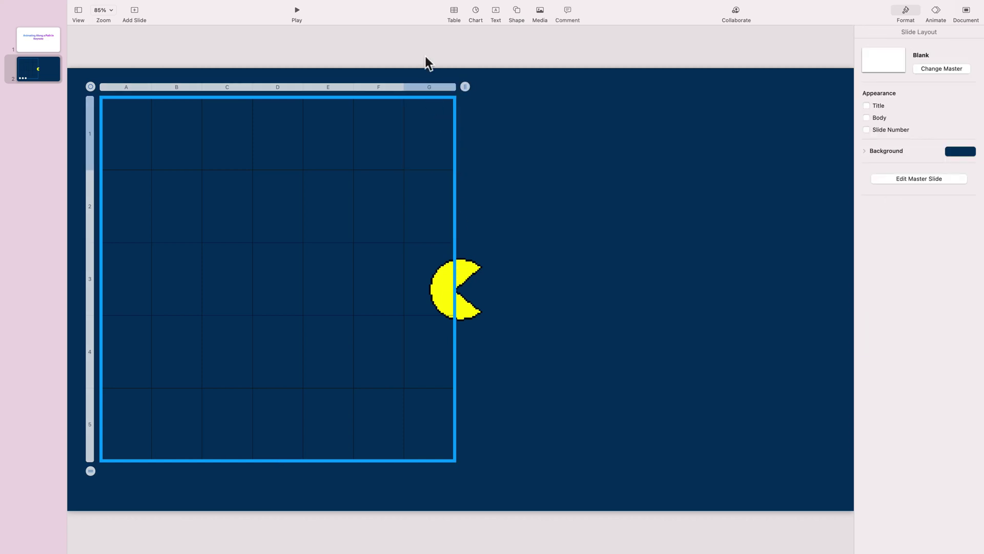
left_click(455, 96)
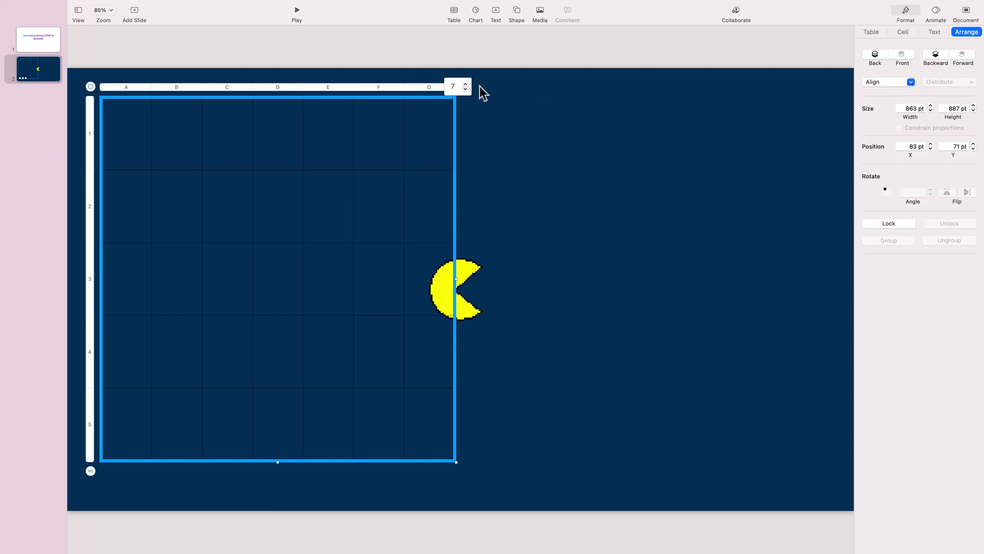
left_click(473, 95)
Stretch the table to 1755 × 948 pt and select all cells A1:G5
left_click(454, 374)
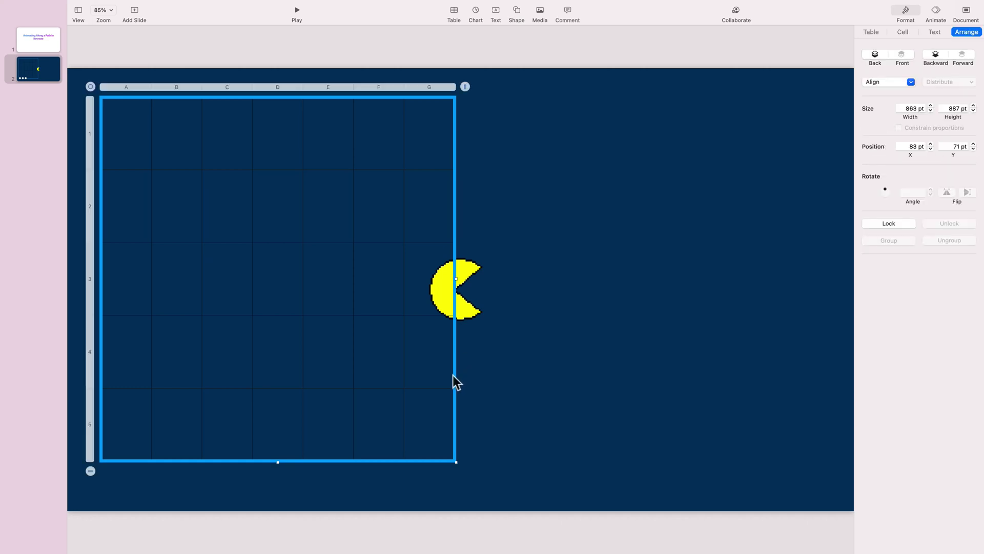
left_click_drag(456, 280, 822, 281)
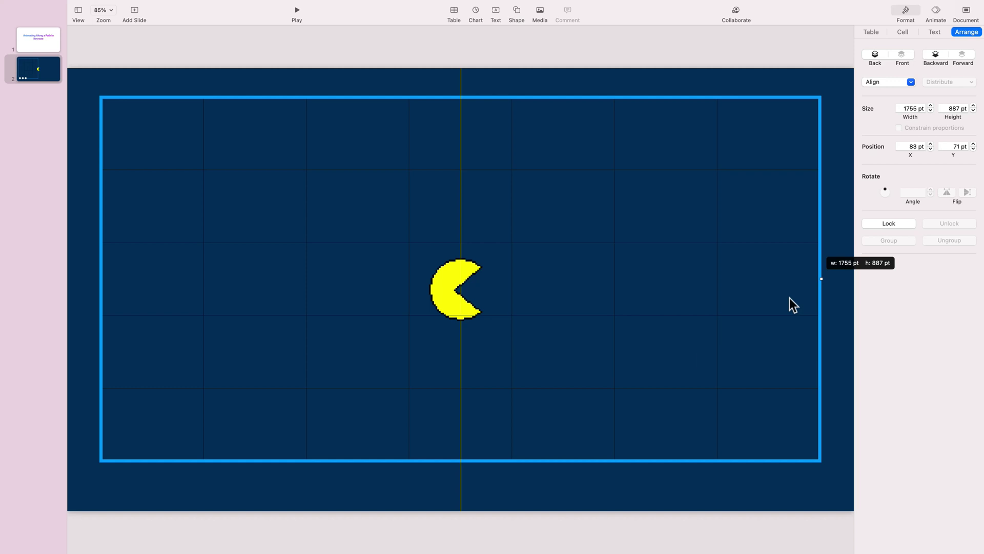
left_click_drag(461, 462, 462, 489)
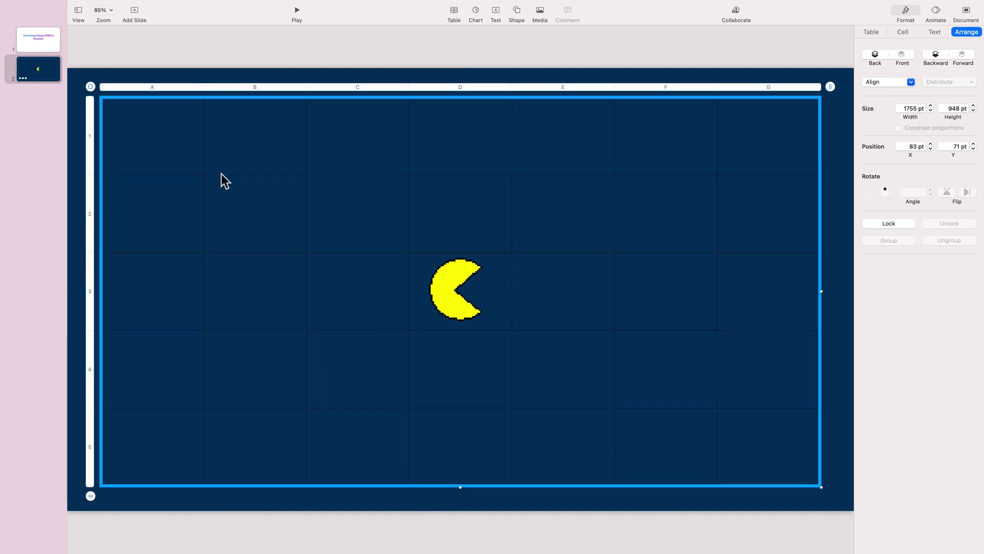
left_click(253, 170)
left_click(783, 460)
left_click_drag(783, 461, 153, 139)
Remove the borders from every table cell
left_click(894, 136)
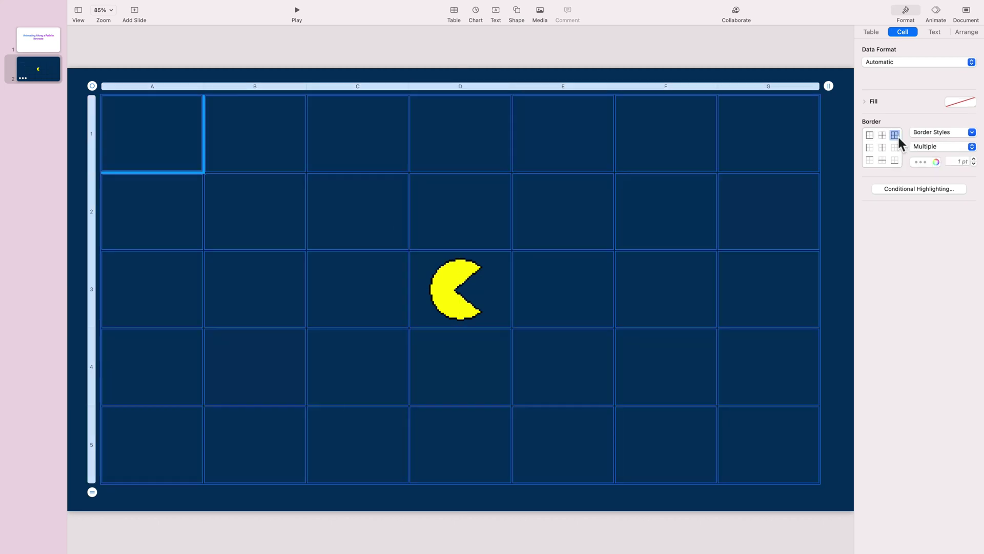
left_click(968, 136)
left_click(938, 294)
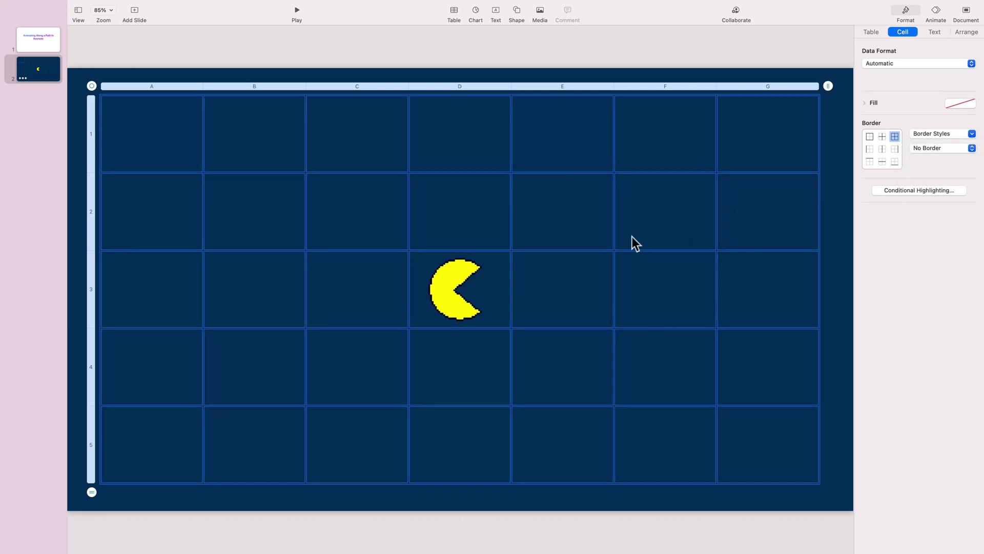
Give cell A1 6 pt blue borders on its right and left edges
left_click(212, 149)
left_click(158, 135)
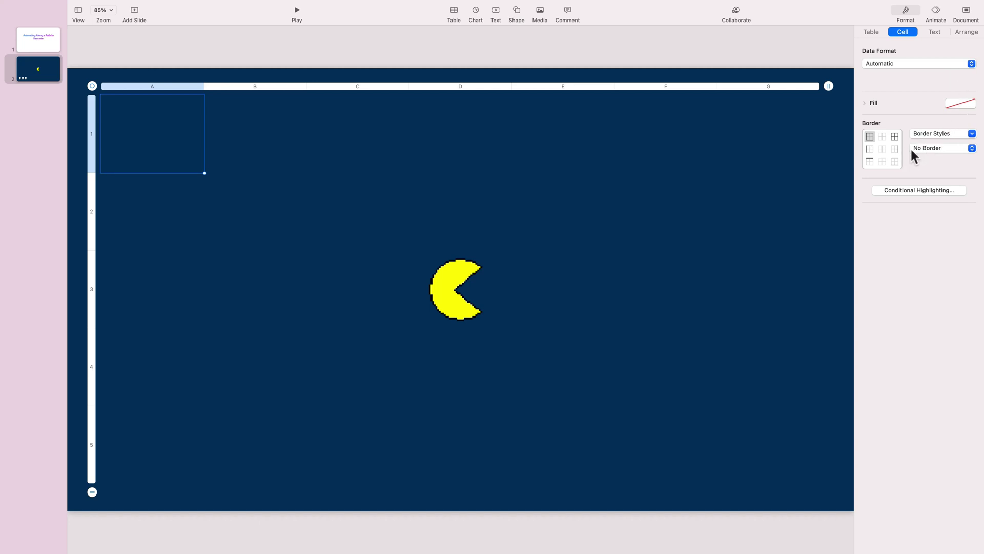
left_click(895, 149)
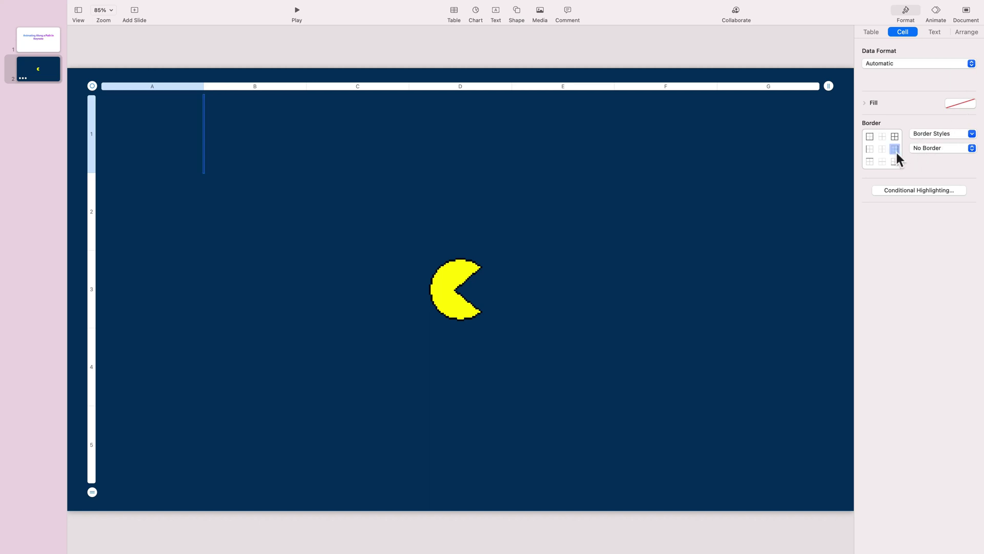
left_click(945, 135)
left_click(926, 156)
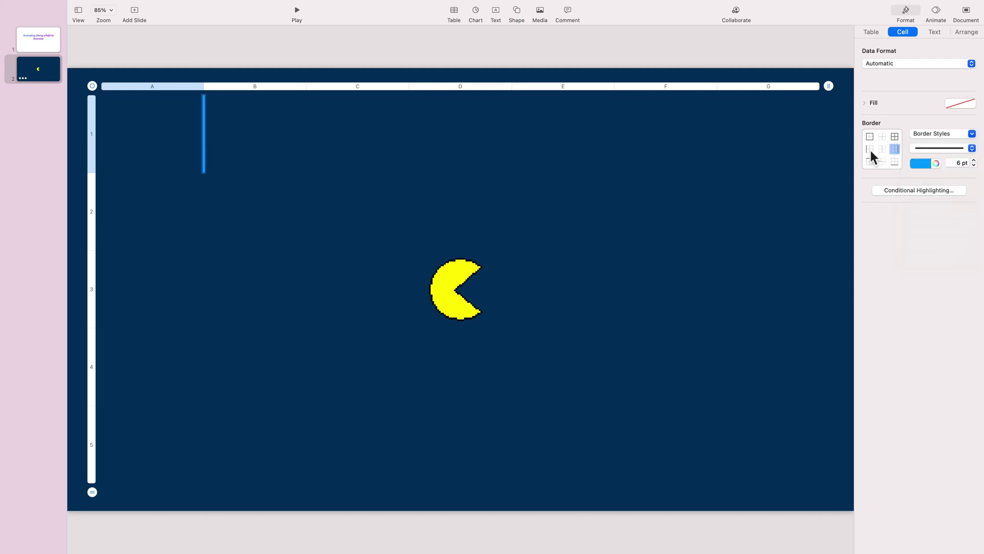
left_click(869, 149)
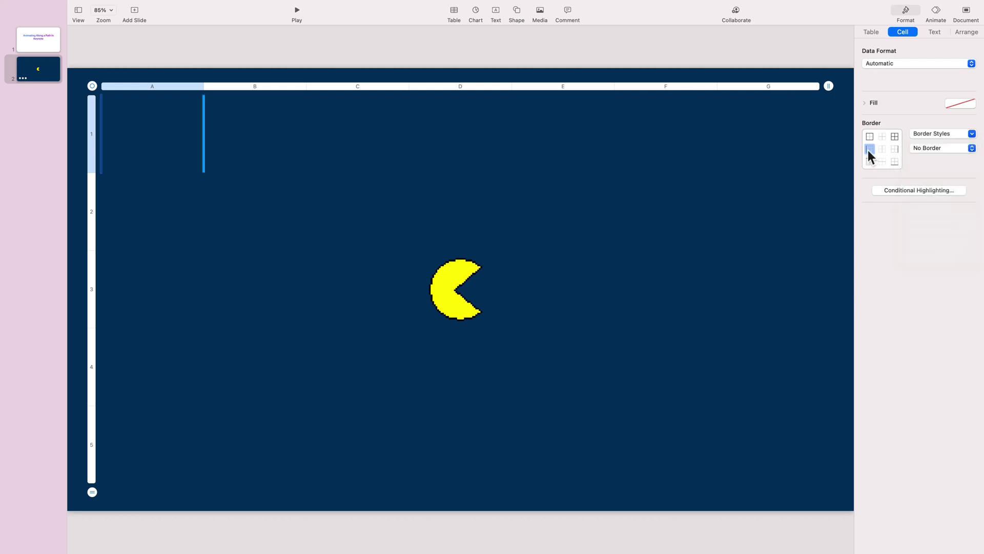
left_click(970, 135)
left_click(947, 156)
Select cells A2–A5, then the whole table range A1:G5
left_click(180, 210)
left_click(152, 456)
left_click_drag(164, 380, 156, 228)
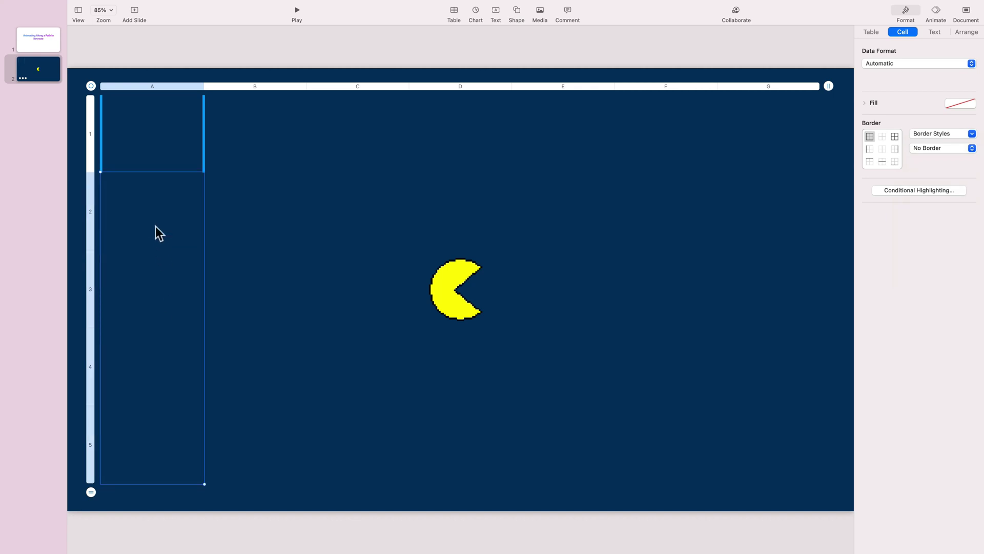
left_click_drag(285, 224, 775, 455)
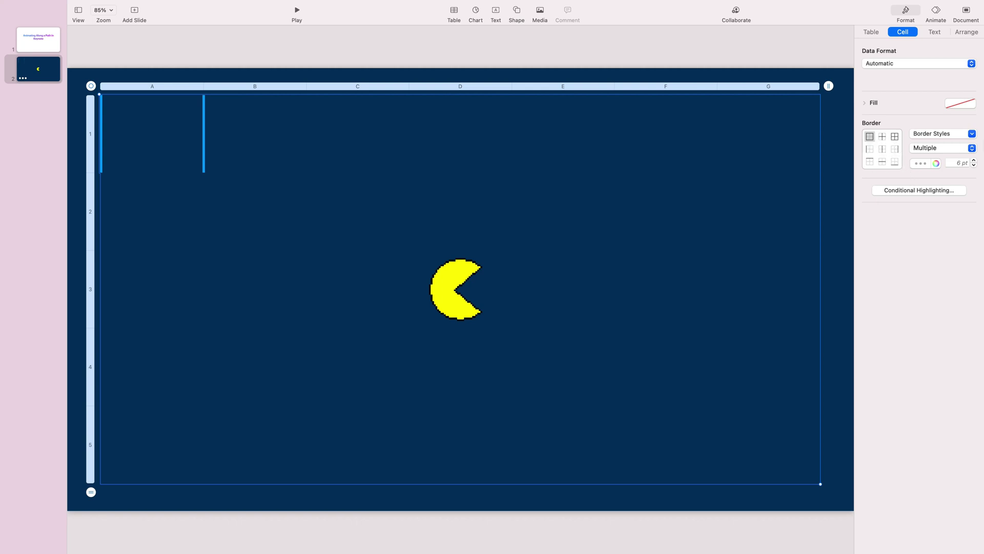
Outline the whole table in 6 pt blue and add a right wall to A2
left_click(971, 134)
left_click(953, 160)
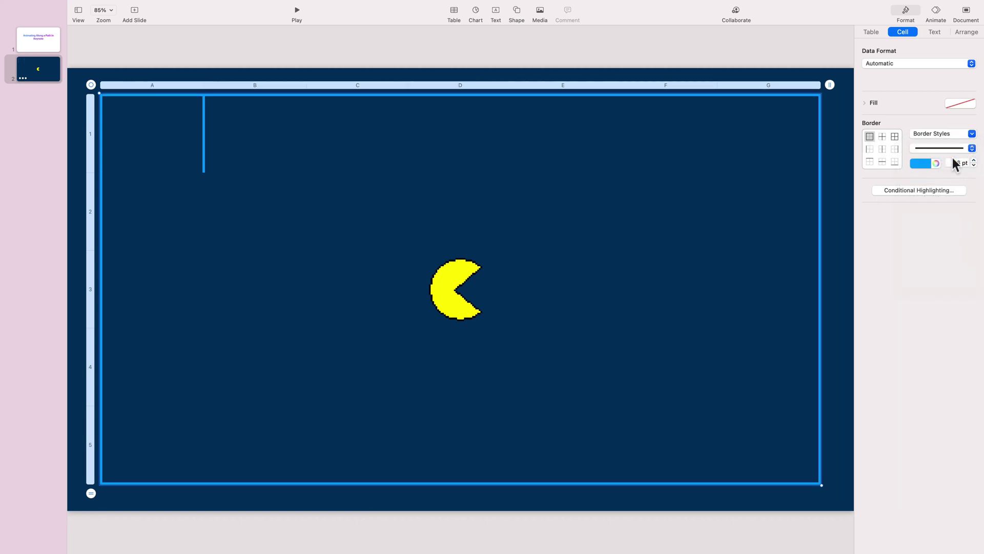
left_click(246, 208)
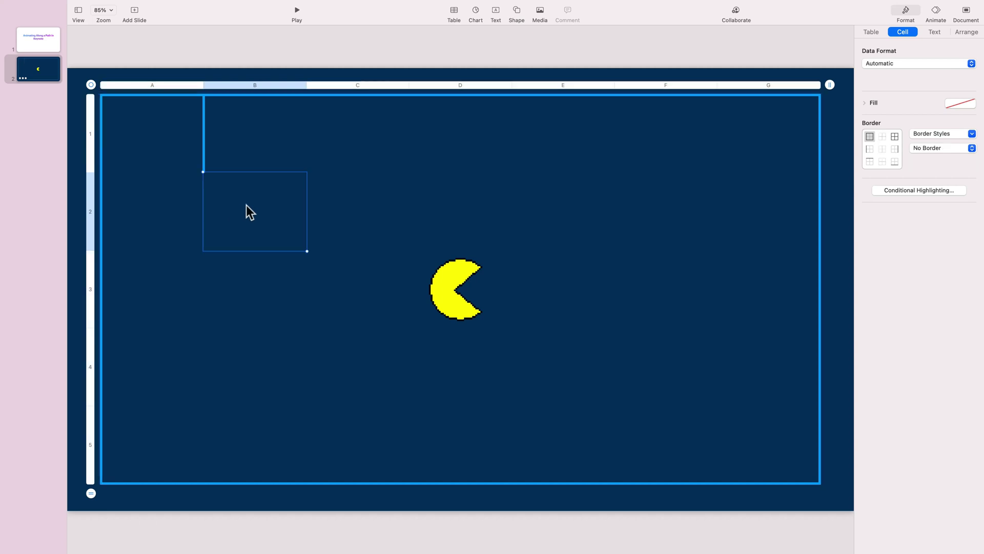
left_click(172, 215)
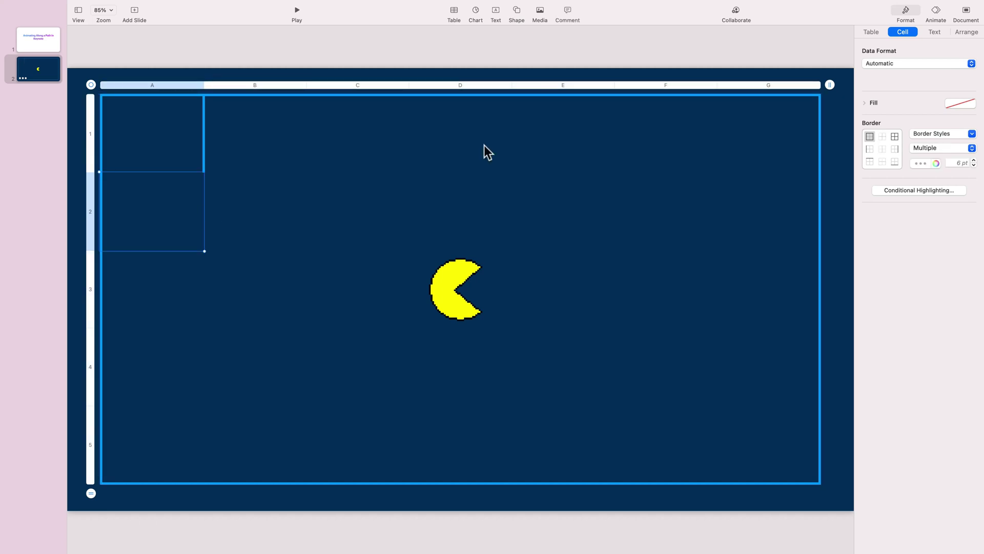
left_click(895, 149)
left_click(941, 134)
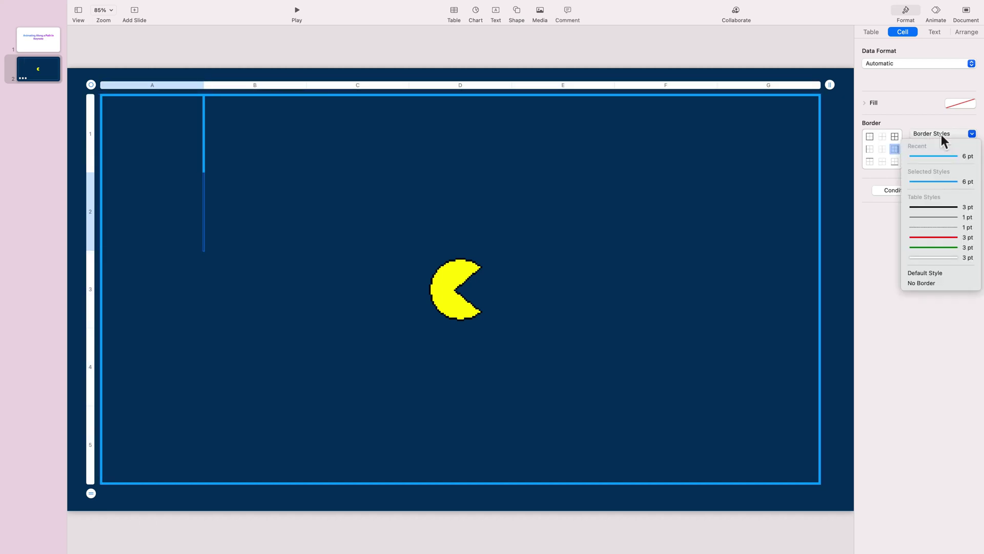
left_click(918, 159)
Add 6 pt blue bottom walls to cells B2 and C2
left_click(242, 229)
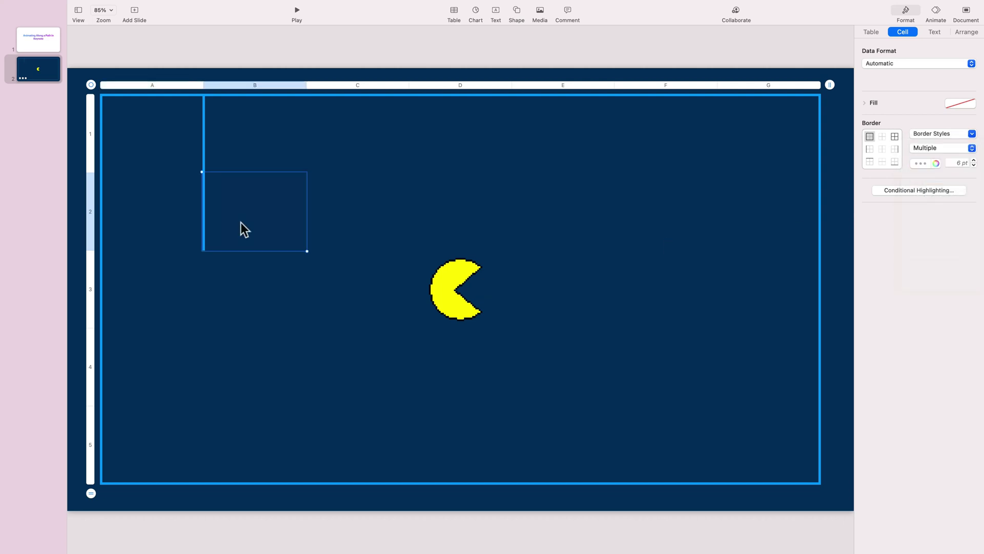
left_click(894, 162)
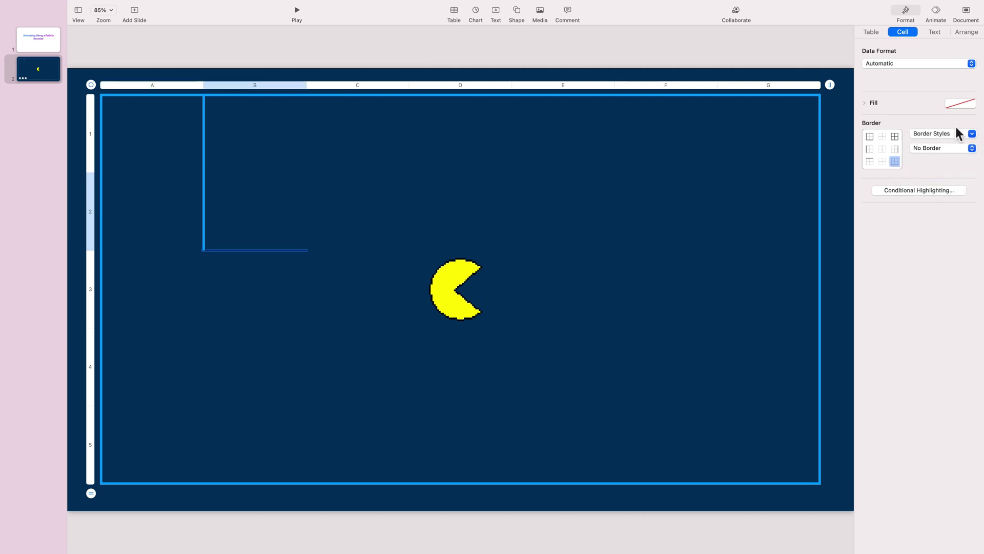
left_click(951, 132)
left_click(933, 181)
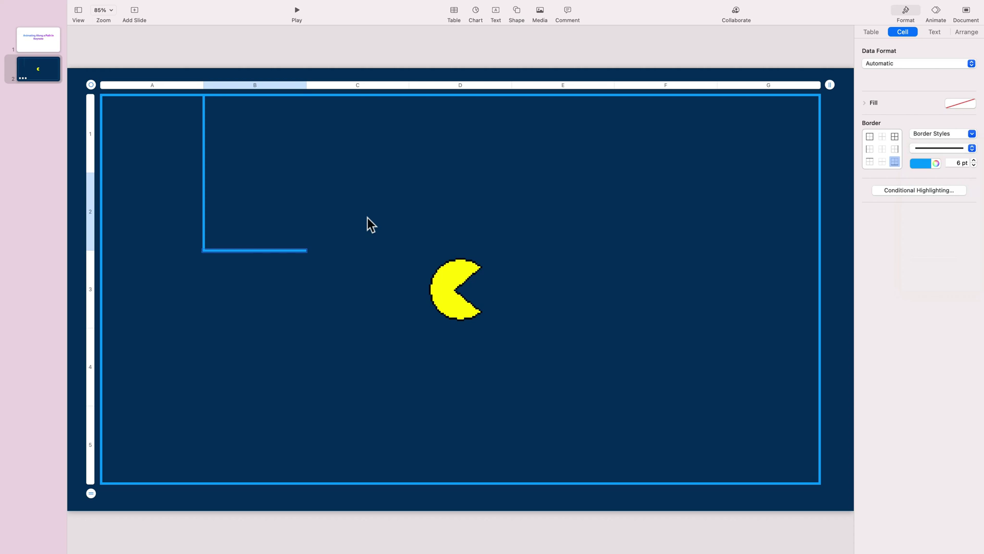
left_click(369, 224)
left_click(896, 162)
left_click(932, 132)
left_click(948, 159)
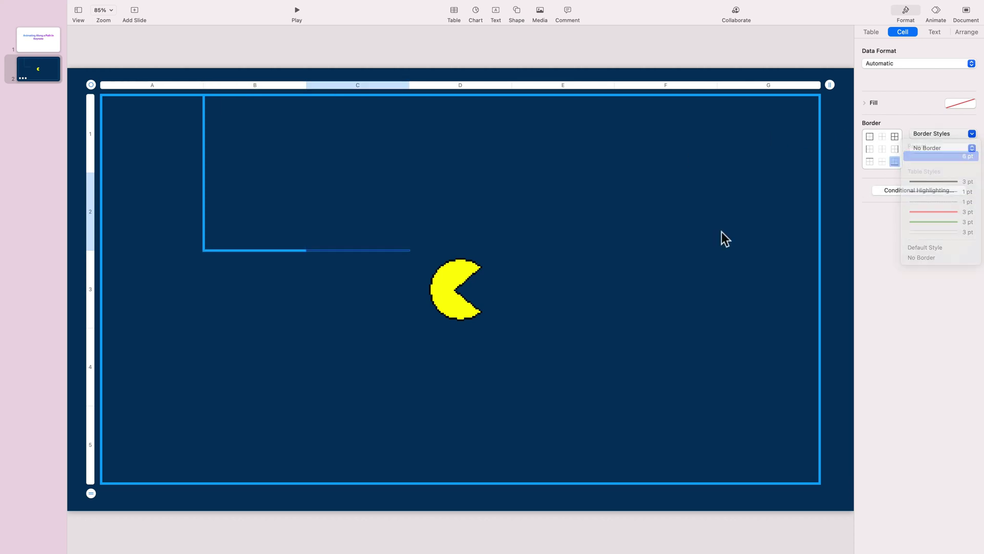
Add a 6 pt blue bottom wall to cell D2
left_click(484, 231)
left_click(949, 134)
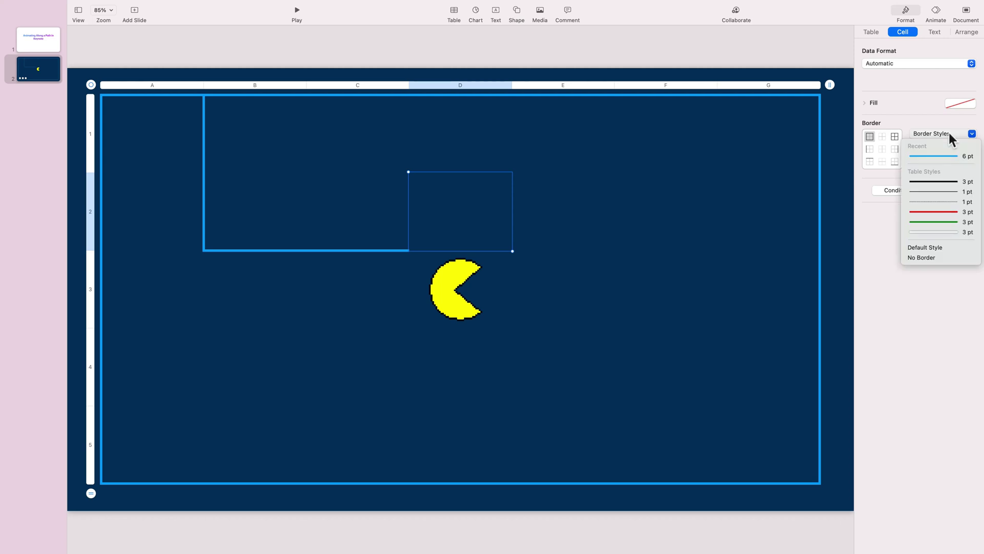
left_click(912, 120)
left_click(894, 162)
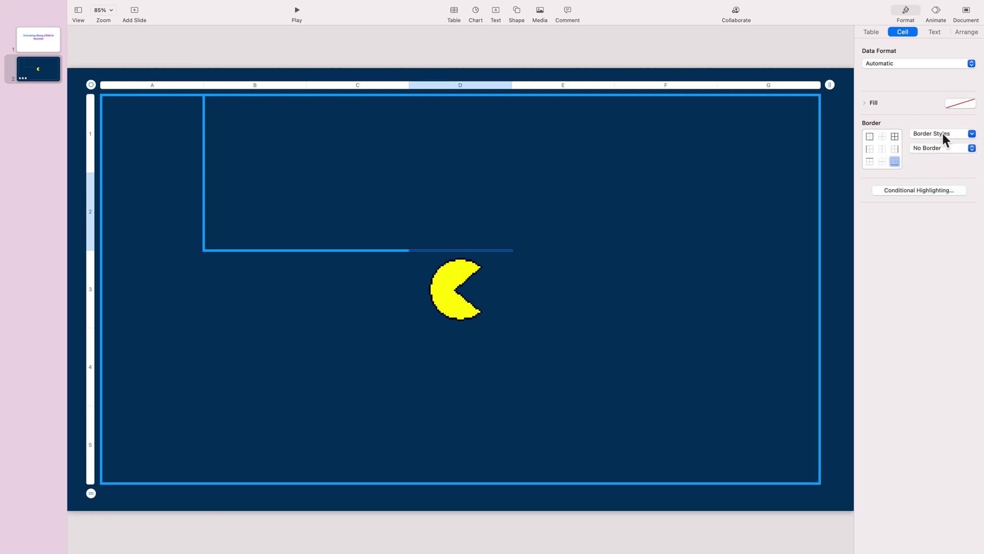
left_click(943, 135)
left_click(943, 156)
Give cell E2 a 6 pt blue bottom wall, undoing an accidental full box
left_click(573, 239)
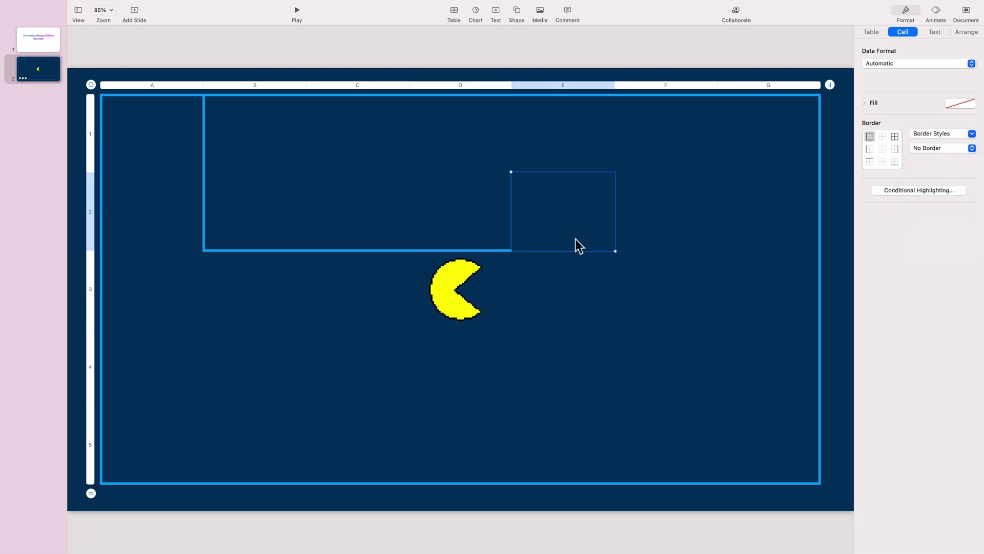
left_click(953, 134)
left_click(936, 155)
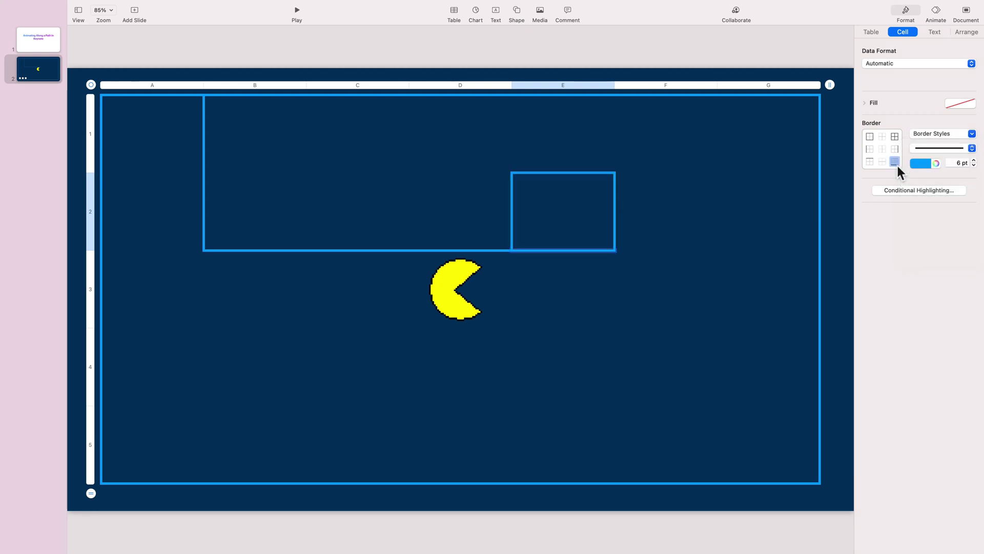
left_click(683, 212)
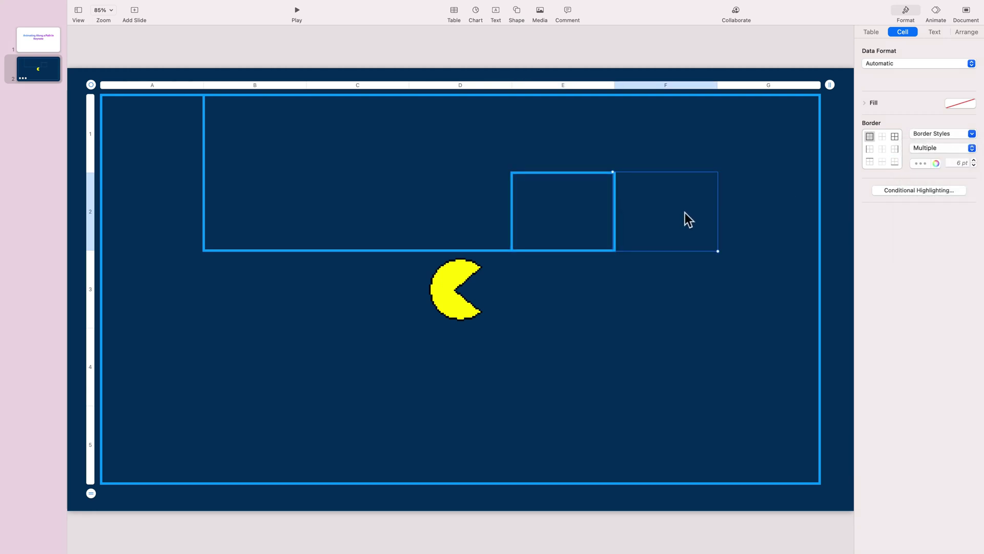
key("super+z")
left_click(896, 162)
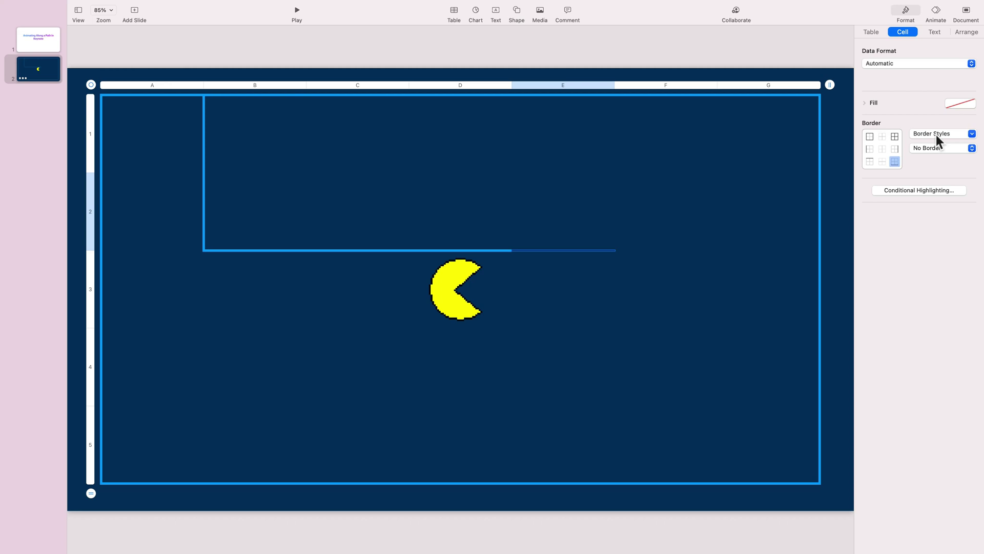
left_click(935, 134)
left_click(941, 157)
Add 6 pt blue left walls to cells F3 and F4
left_click(666, 293)
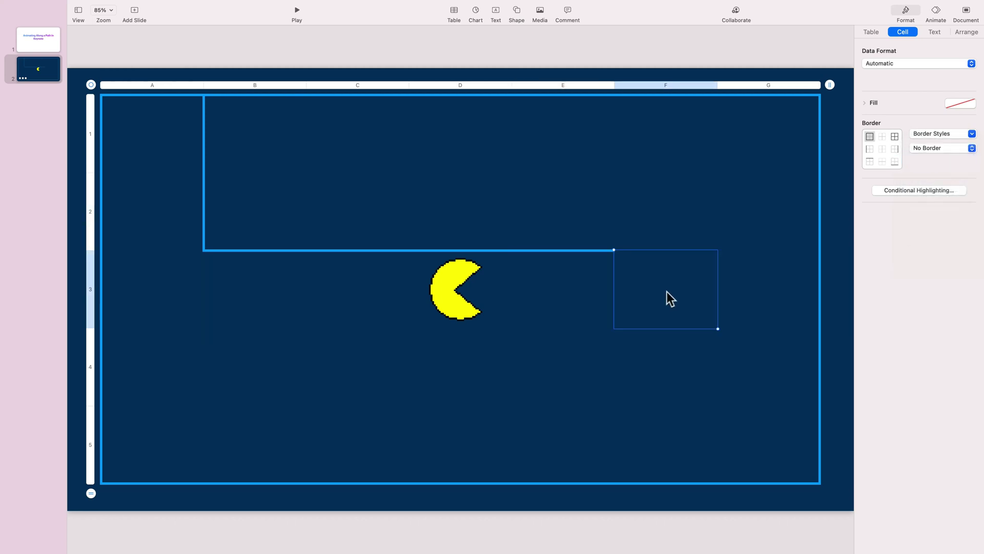
left_click(870, 149)
left_click(942, 134)
left_click(936, 156)
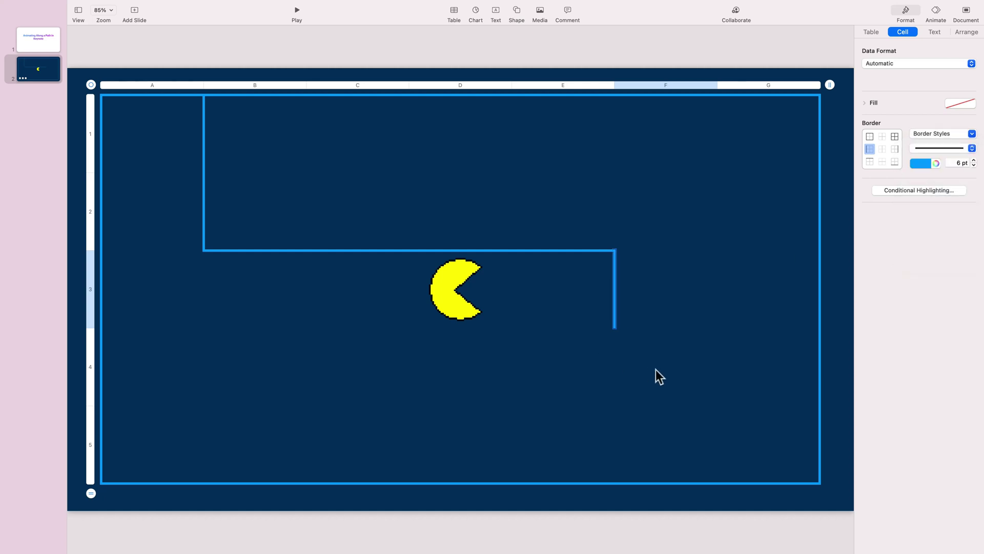
left_click(687, 334)
left_click(869, 149)
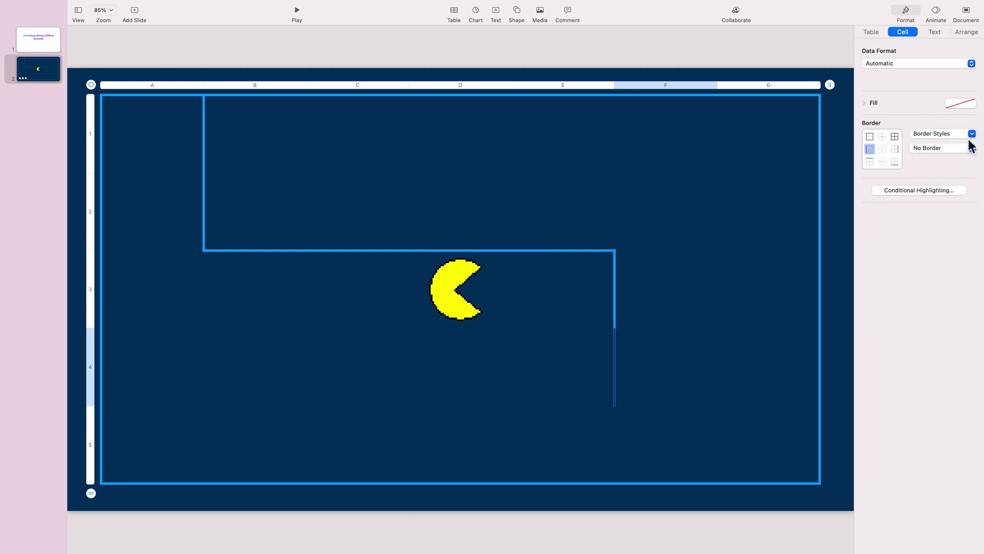
left_click(970, 134)
left_click(941, 156)
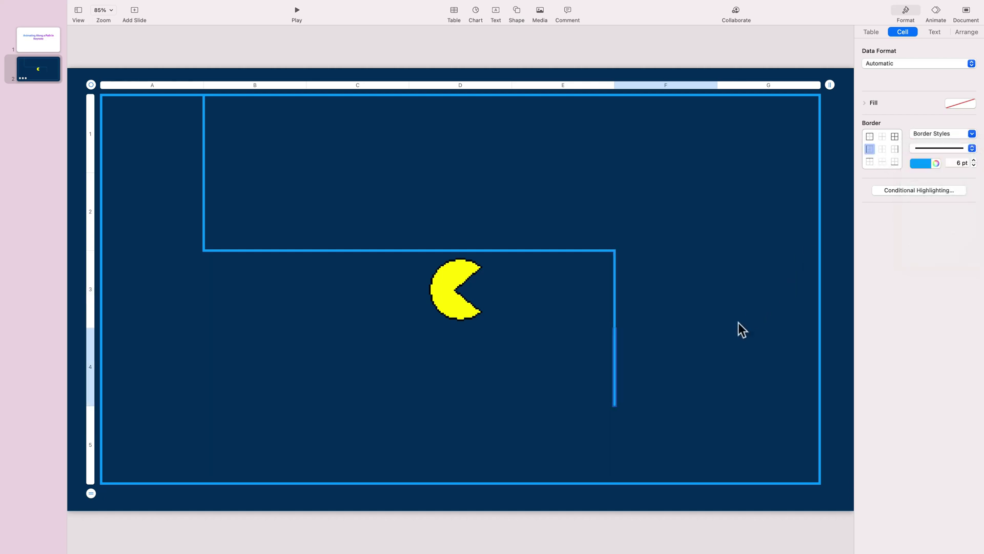
Add 6 pt blue bottom and right walls to cell F4
left_click(703, 376)
left_click(971, 134)
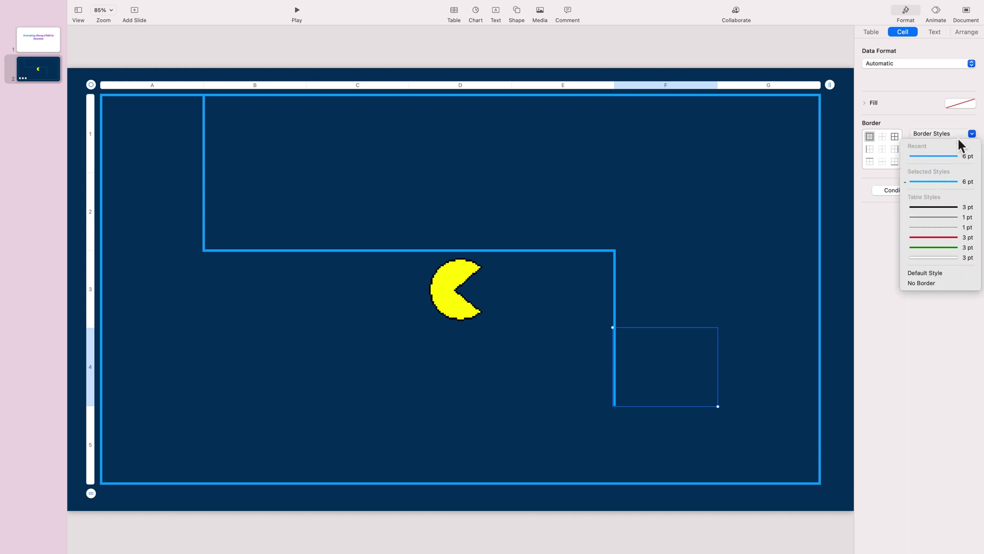
left_click(895, 162)
left_click(943, 133)
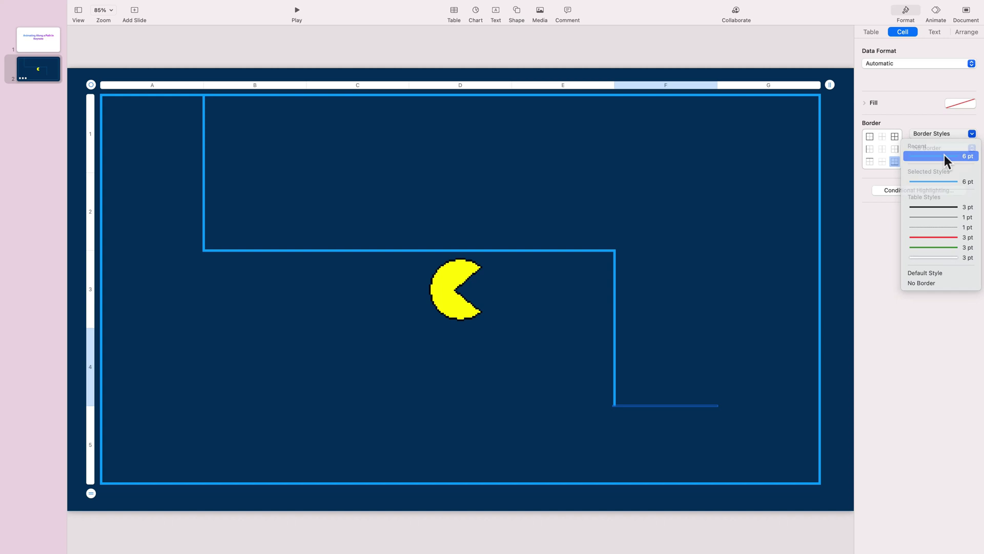
left_click(944, 155)
left_click(686, 349)
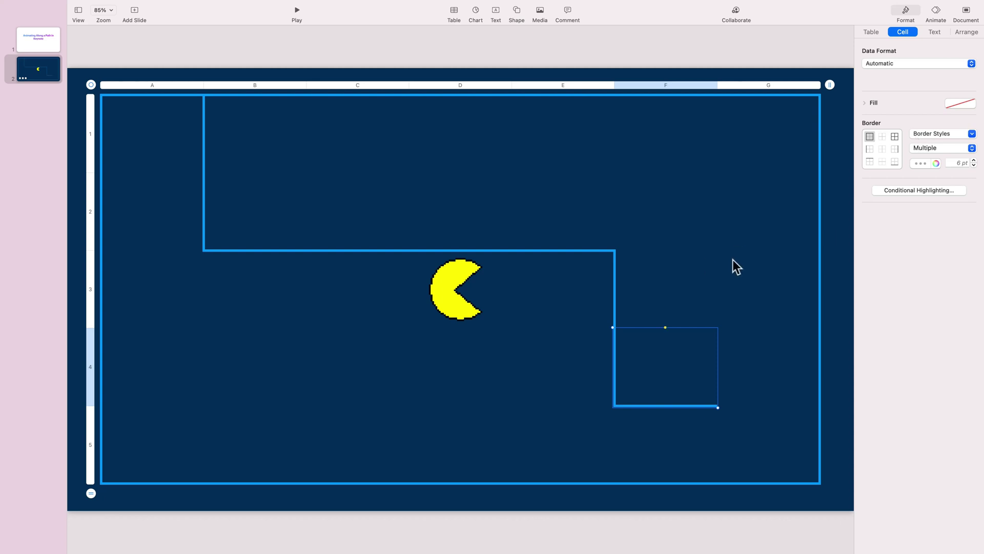
left_click(895, 149)
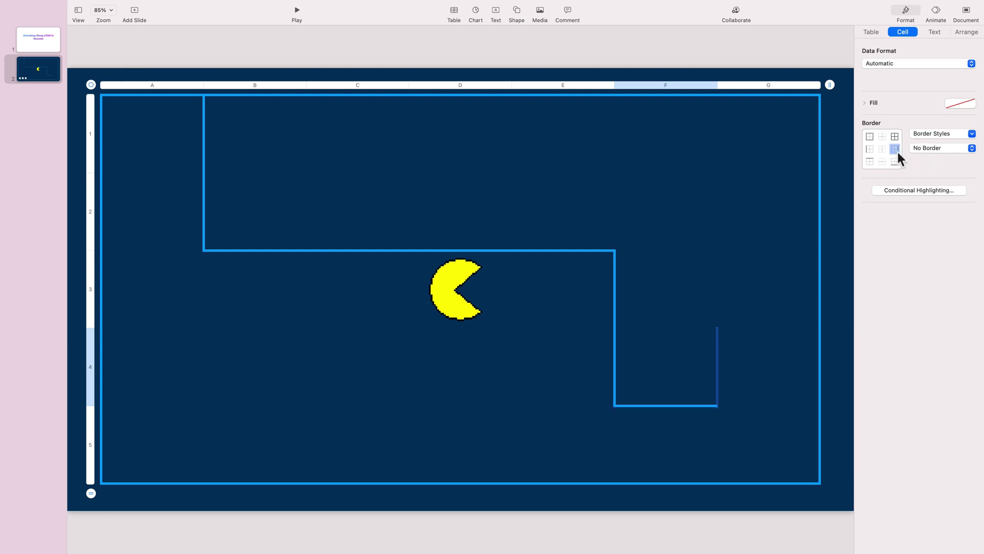
left_click(949, 135)
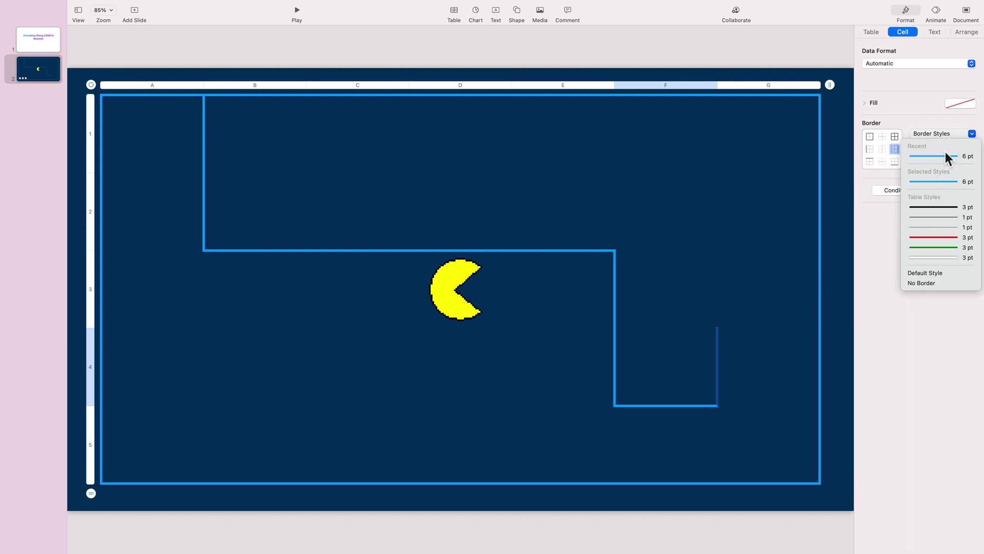
left_click(945, 154)
Add a 6 pt blue right wall along cells F2–F3
left_click(715, 285)
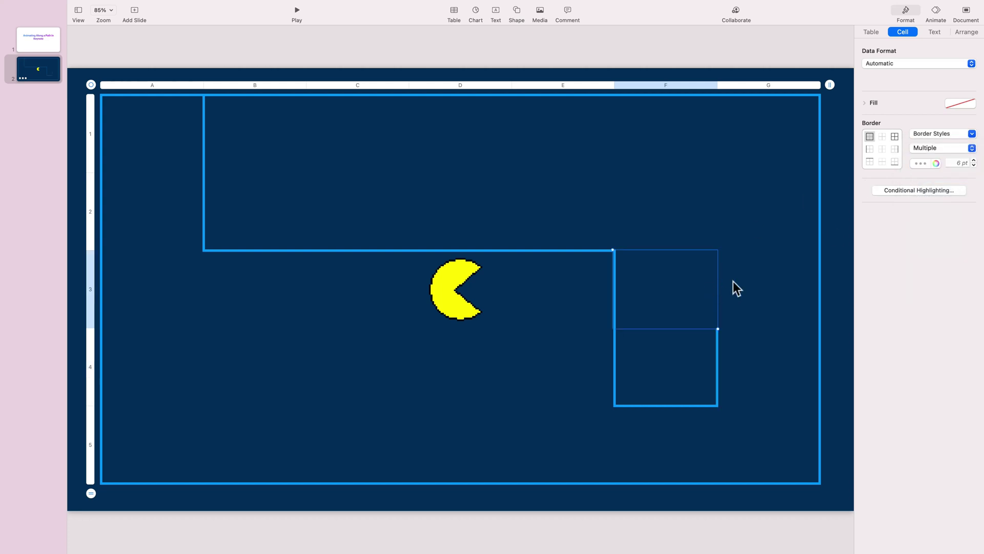
left_click_drag(682, 168, 691, 214)
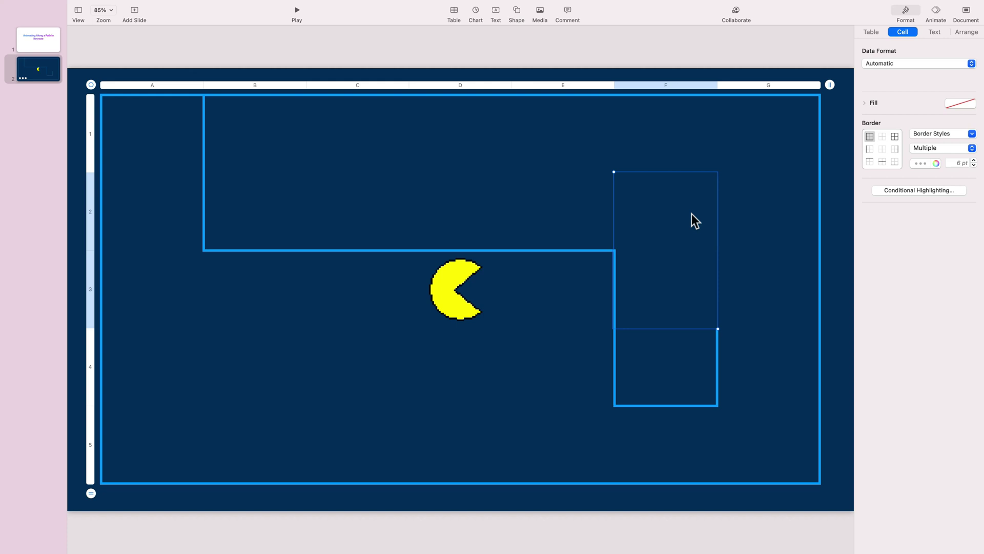
left_click(895, 149)
left_click(928, 134)
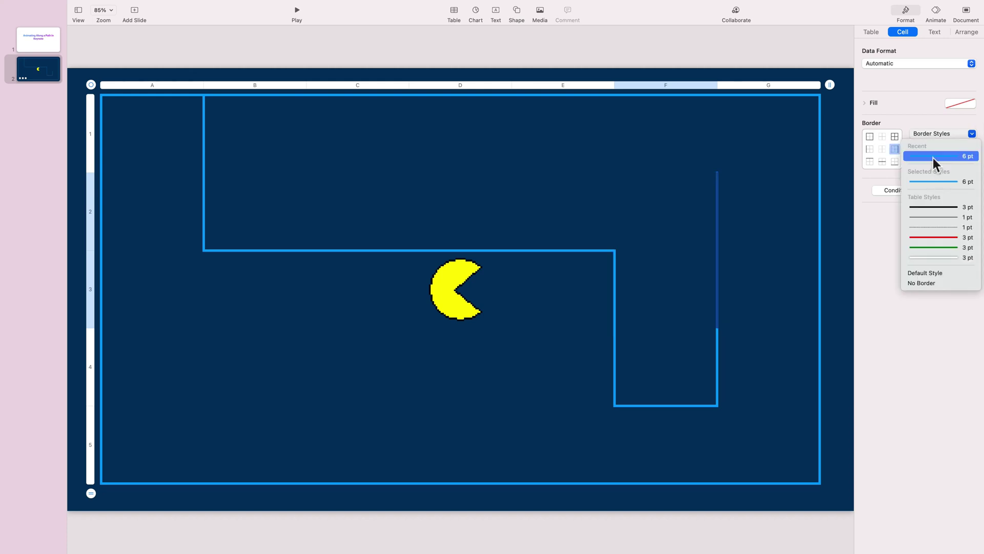
left_click(933, 157)
Draw a 6 pt blue top wall across cells C2–F2
left_click(667, 209)
left_click_drag(305, 200, 423, 202)
double_click(671, 200)
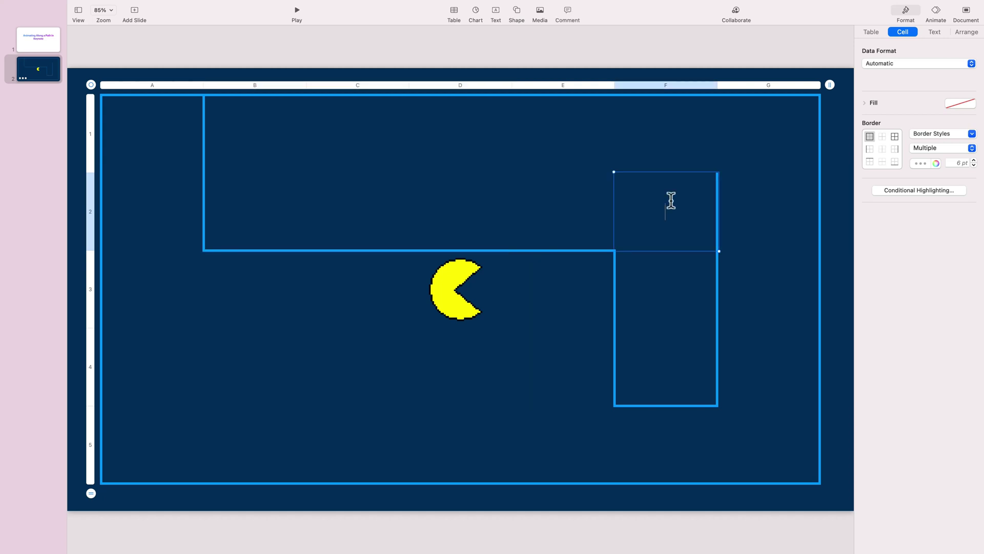
left_click_drag(321, 218, 672, 204)
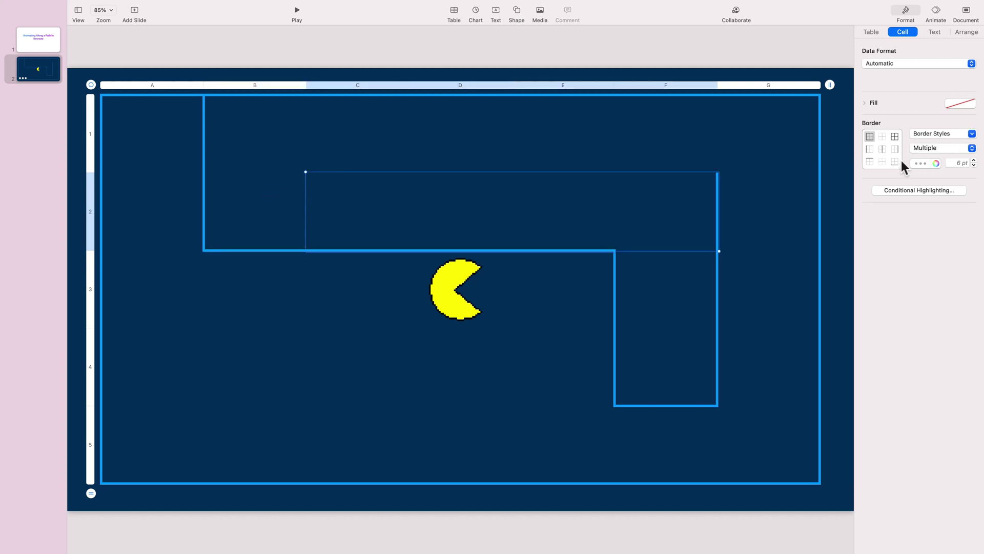
left_click(870, 161)
left_click(930, 134)
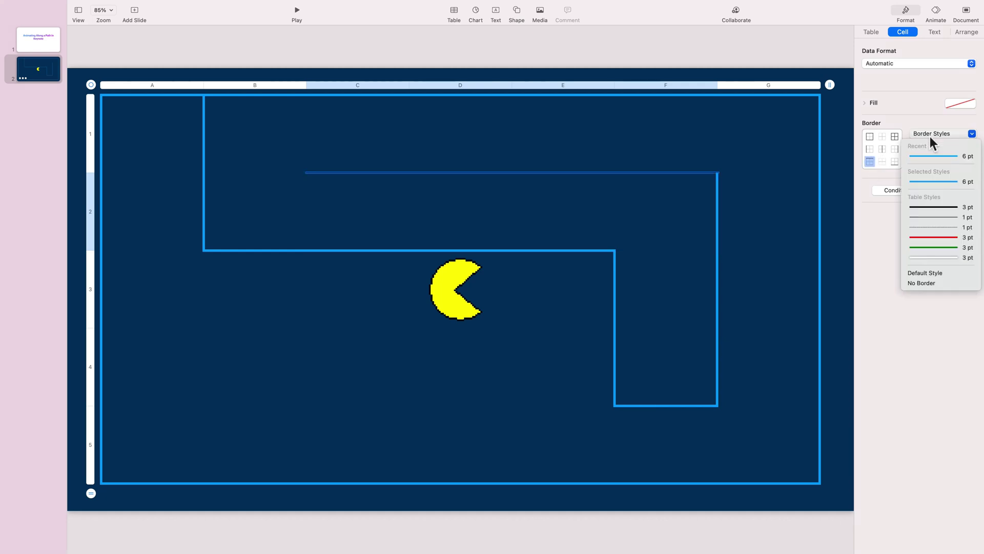
left_click(930, 153)
Outline cells B4–D4 with the recent 6 pt blue border style
left_click(229, 373)
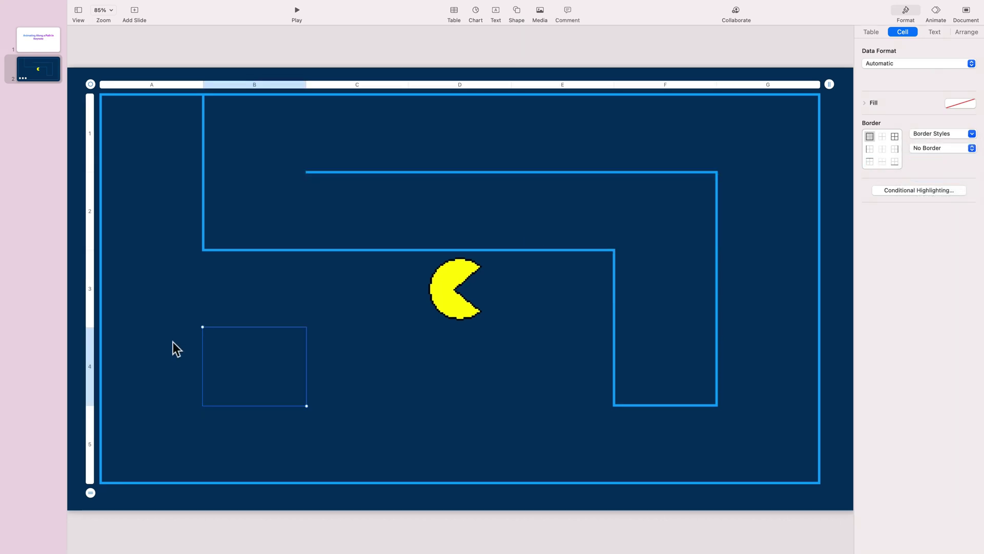
left_click(519, 370)
left_click(451, 371)
left_click(274, 370, "shift")
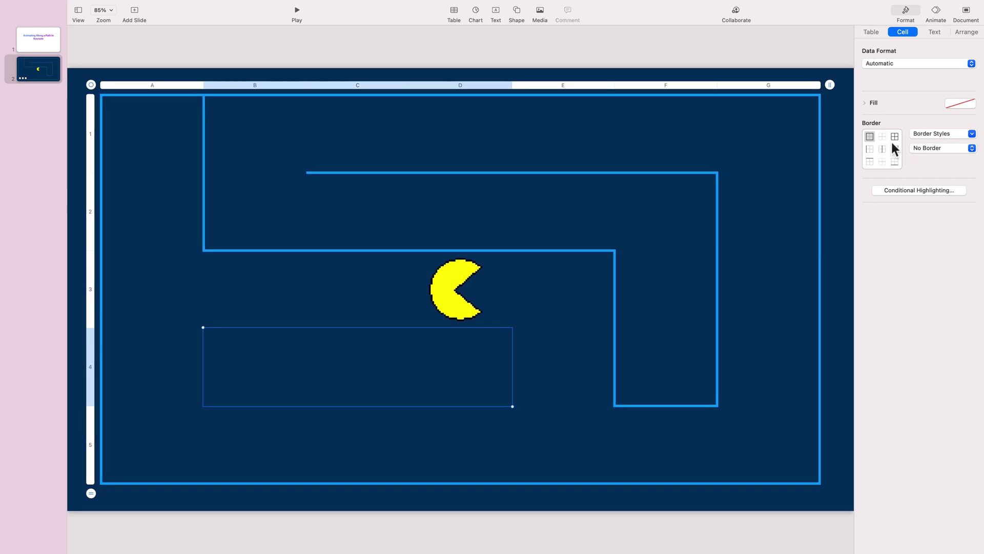
left_click(940, 133)
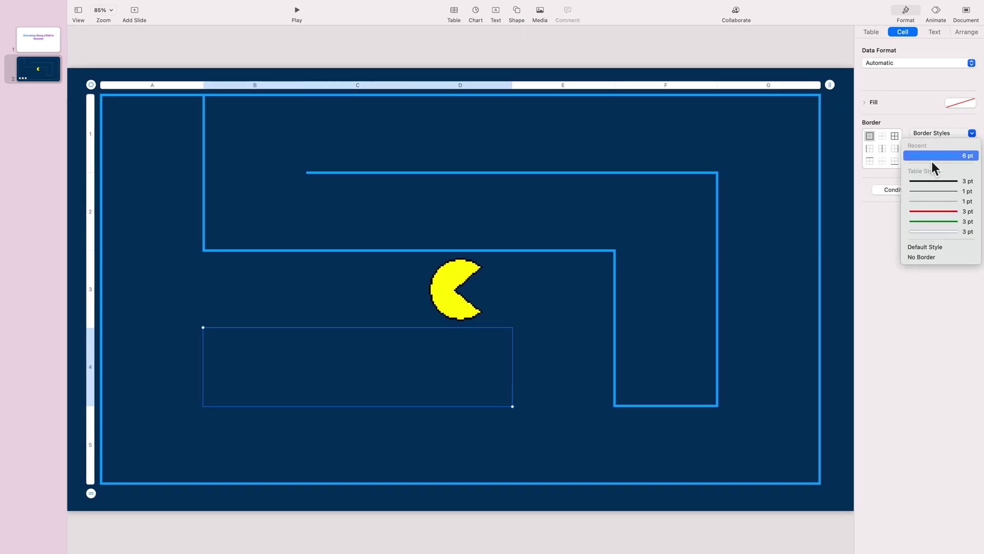
left_click(931, 158)
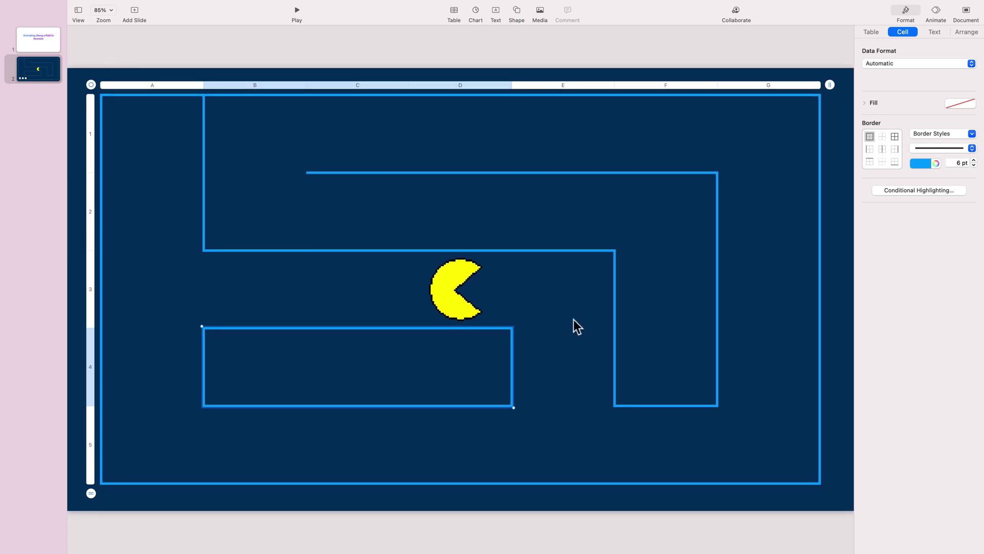
Select cells D3 and E3 beneath Pac-Man
left_click(456, 314)
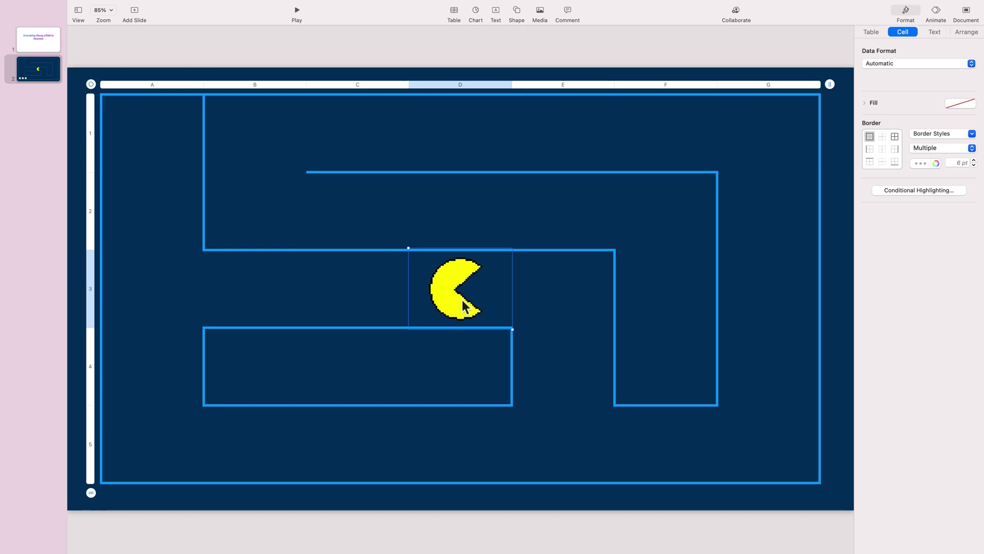
left_click(602, 293)
left_click(462, 268)
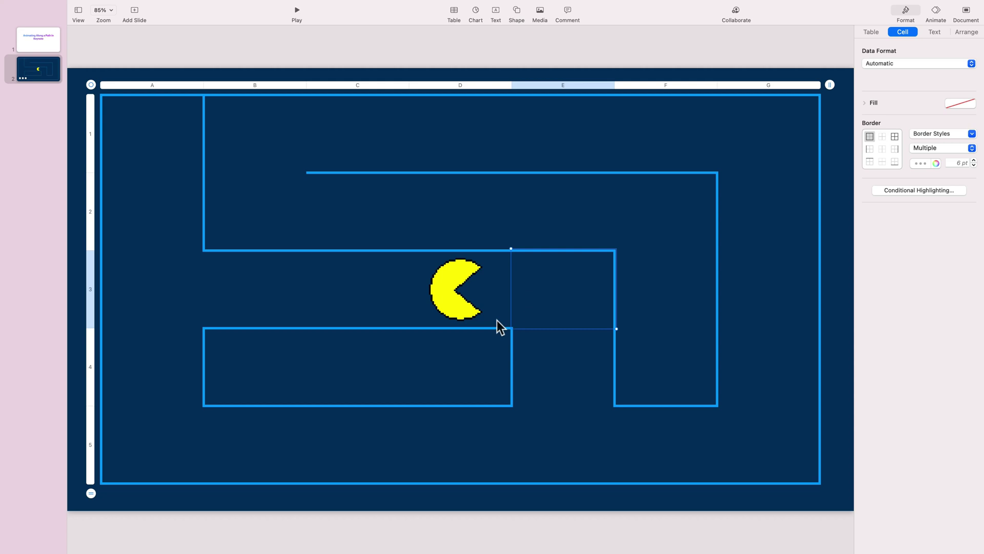
Send the maze table to the back, behind the Pac-Man image
right_click(209, 104)
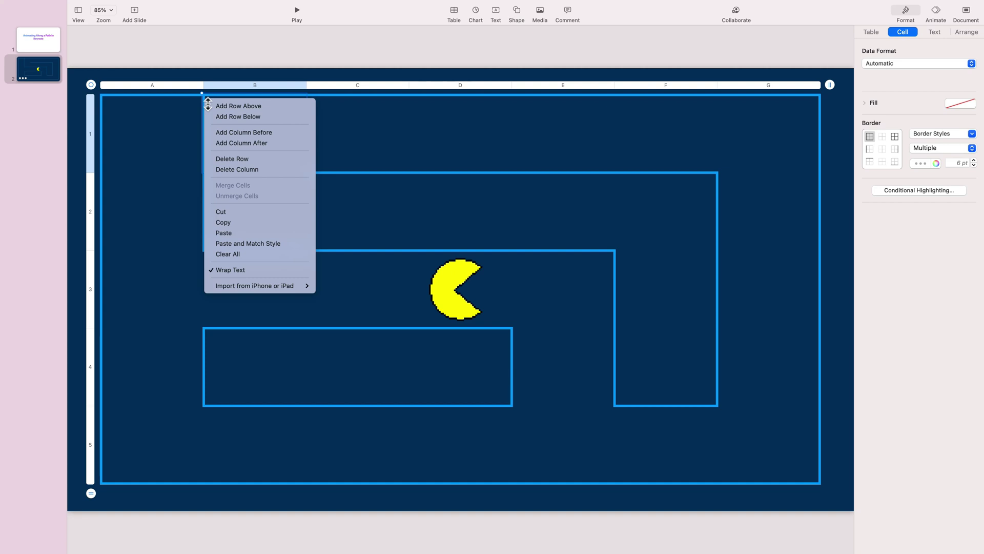
left_click(878, 35)
left_click(878, 35)
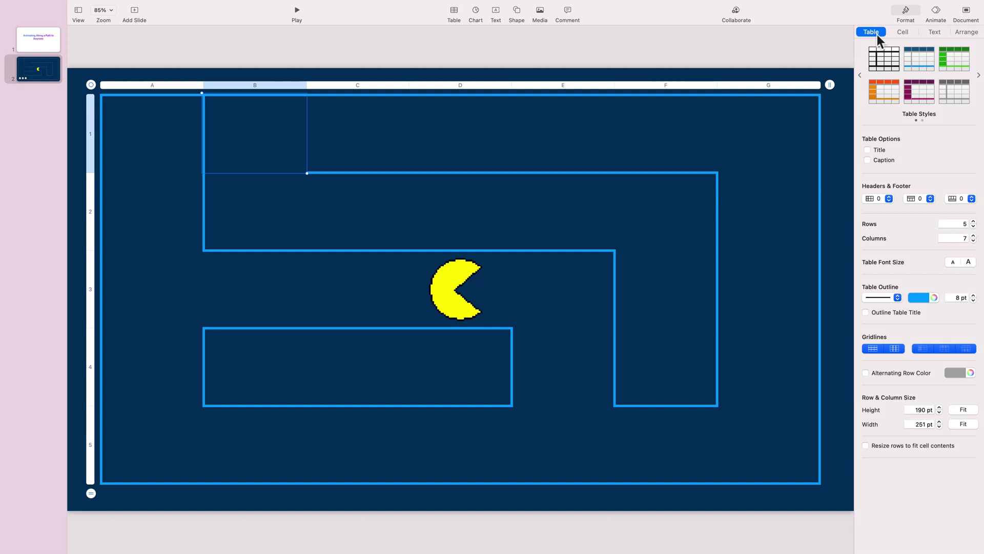
left_click(966, 34)
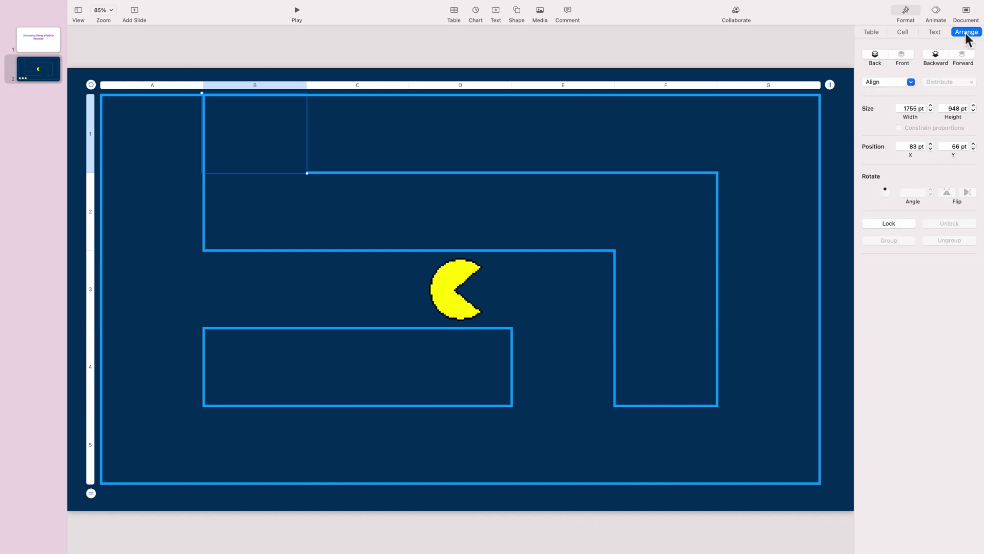
left_click(876, 57)
Move Pac-Man into the maze's top-left corner and show its Start Movie build
left_click(479, 278)
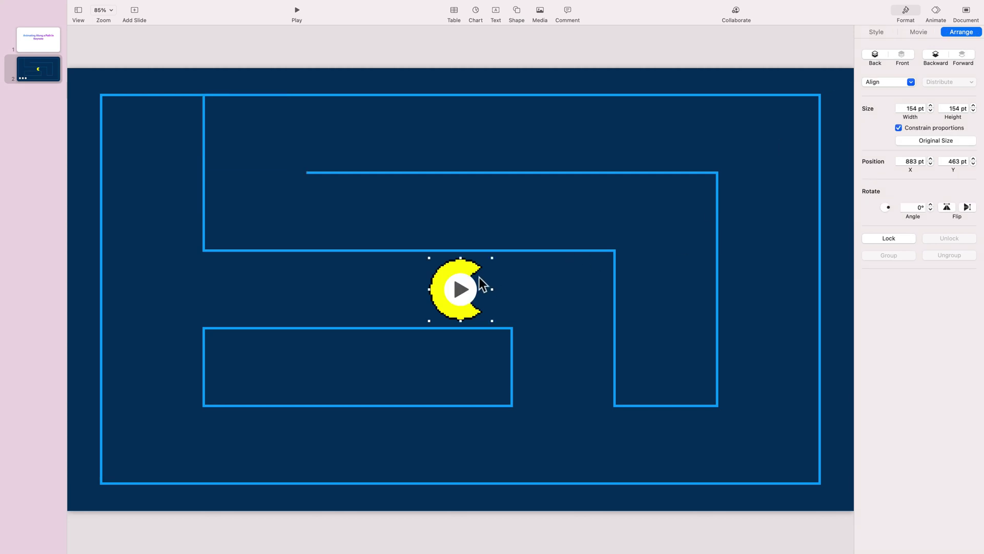
left_click_drag(479, 278, 171, 131)
left_click(171, 132)
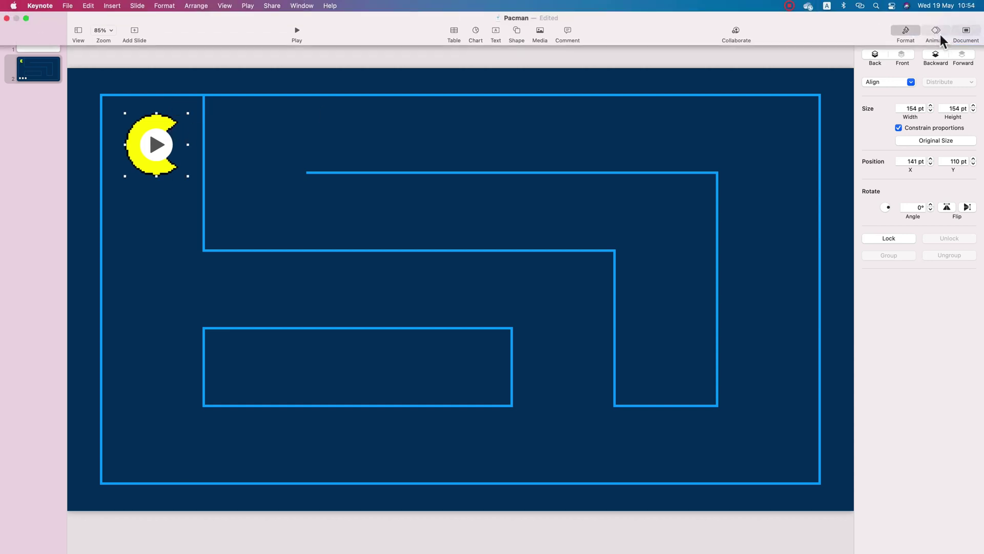
left_click(936, 31)
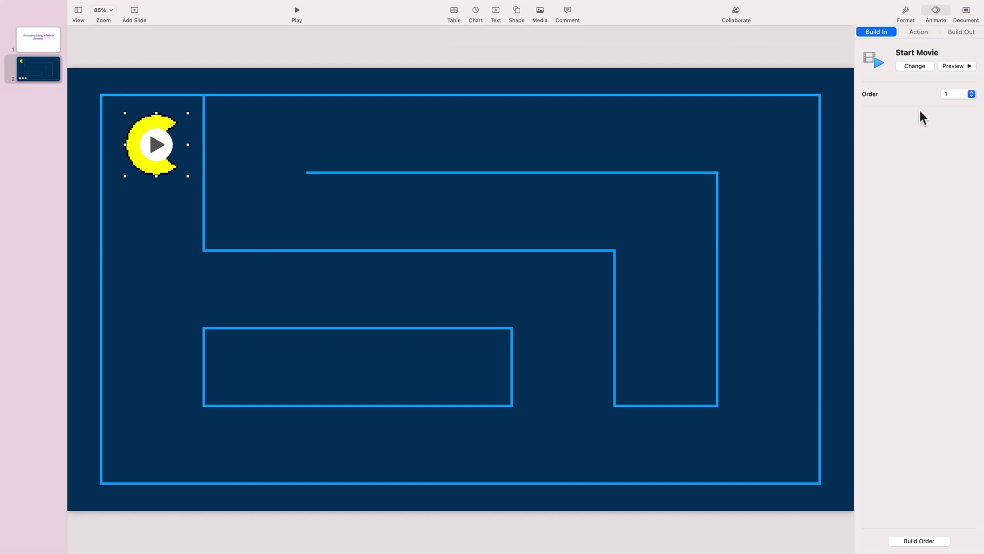
Add a Move action build to Pac-Man
left_click(924, 35)
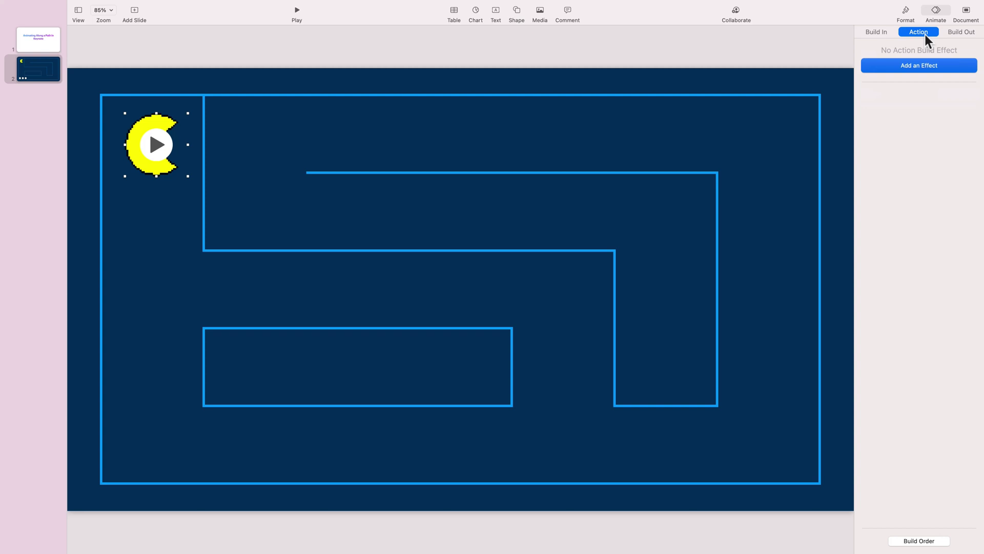
left_click(917, 70)
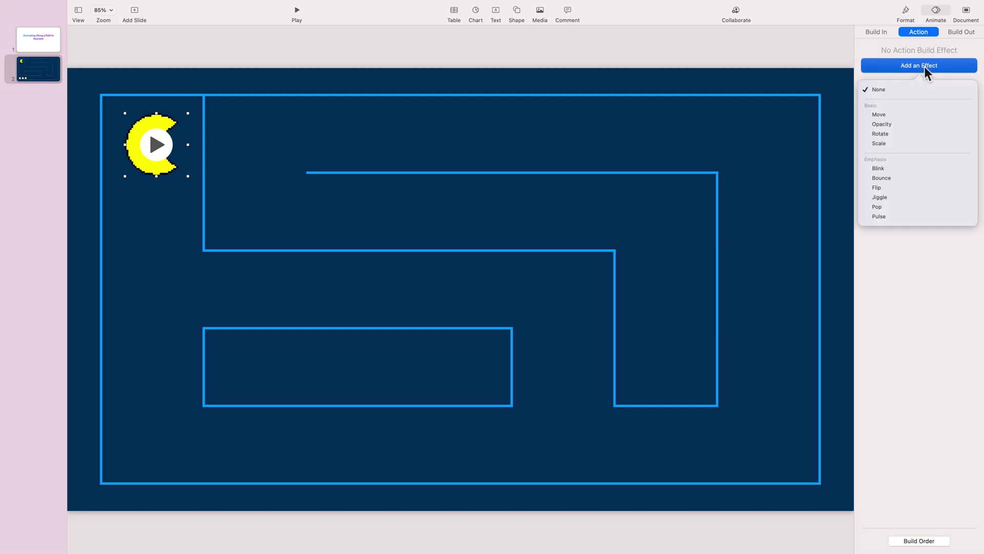
left_click(922, 113)
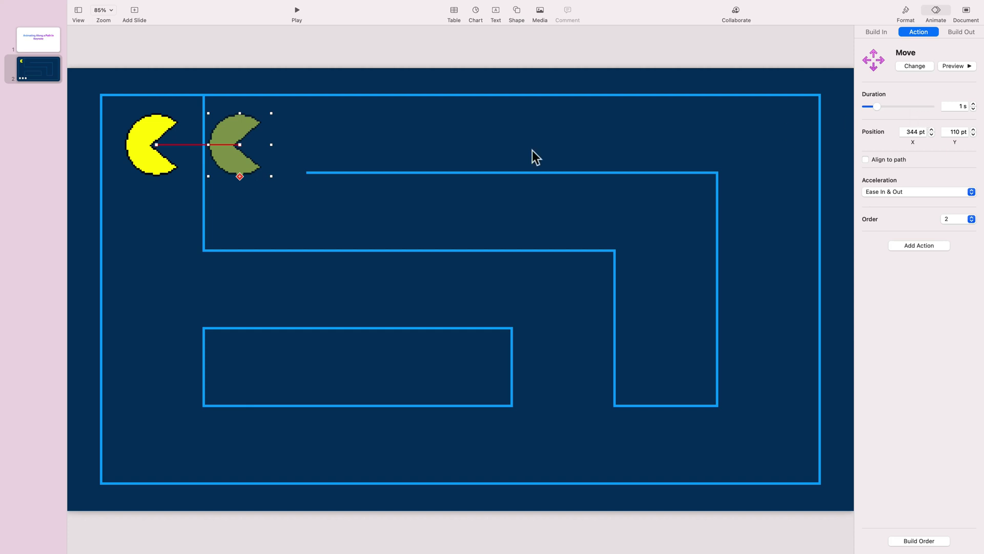
Chain Pac-Man's first three Moves: down the left corridor, right along the middle, down to the bottom
left_click_drag(240, 158, 158, 293)
left_click(157, 321)
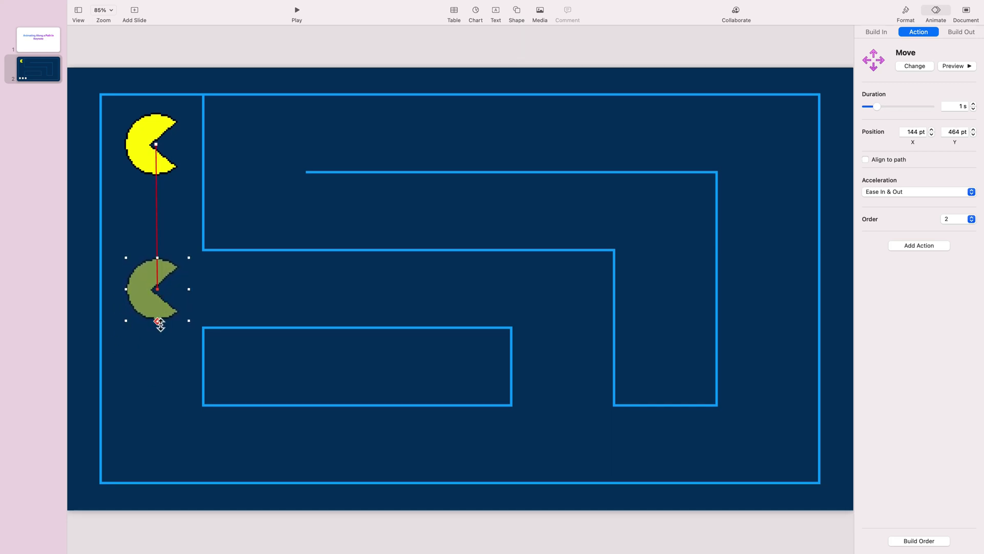
left_click(172, 325)
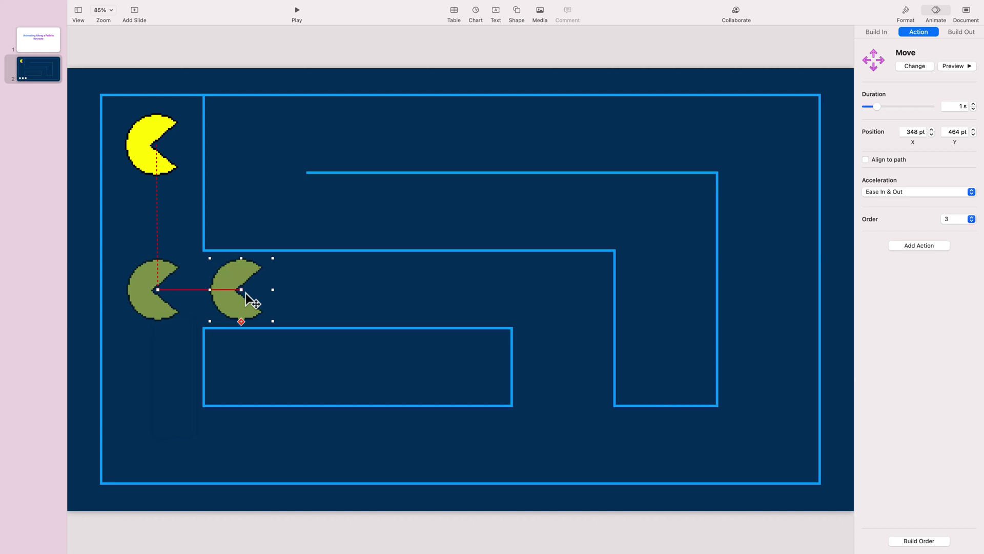
left_click_drag(243, 292, 571, 293)
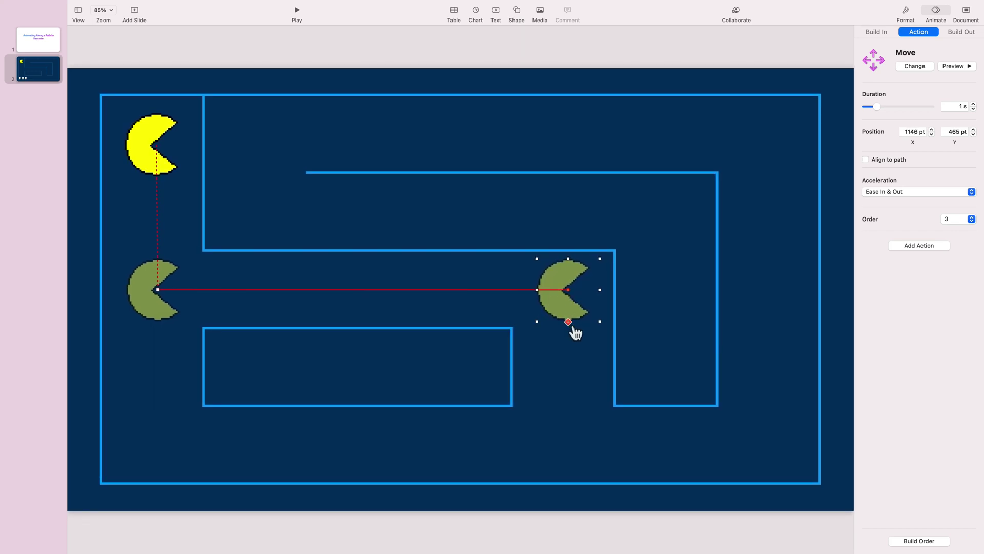
left_click(567, 322)
left_click(577, 327)
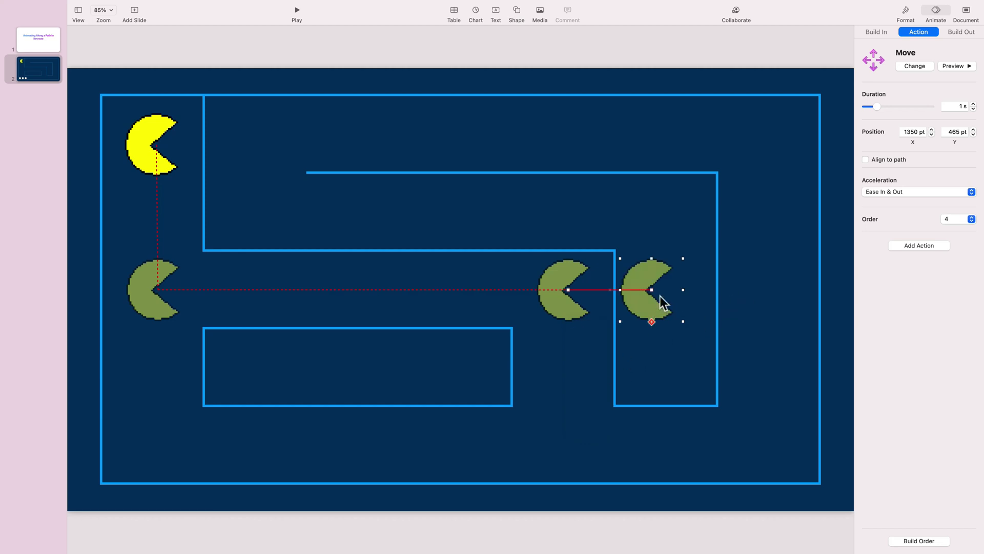
left_click_drag(654, 291, 570, 443)
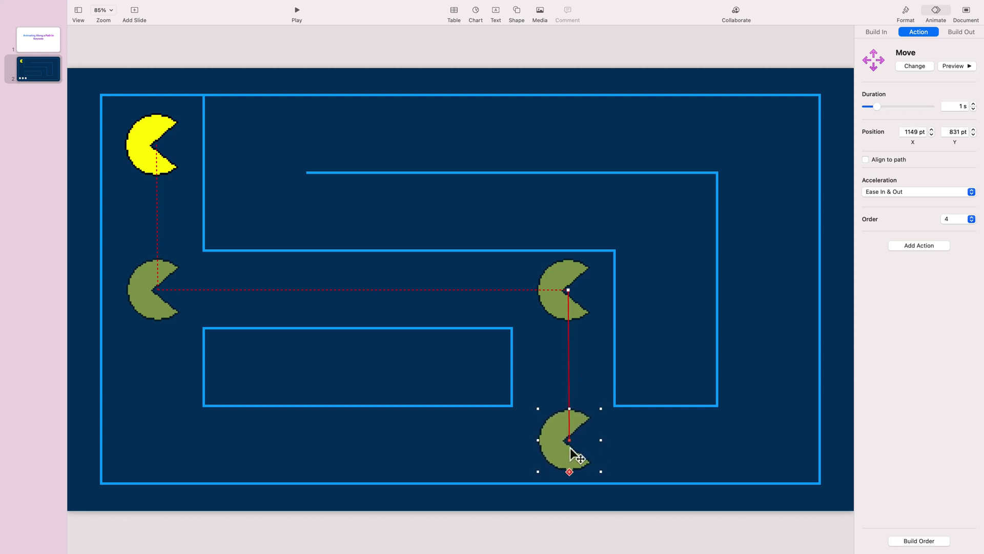
Add a fourth Move left to the bottom-left corner and a fifth back up to left-middle
left_click(571, 472)
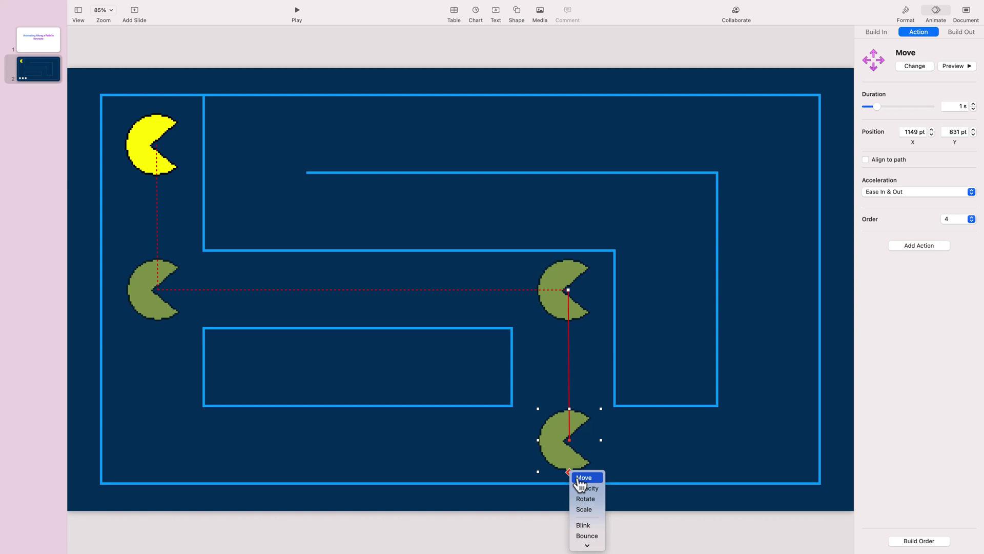
left_click(584, 479)
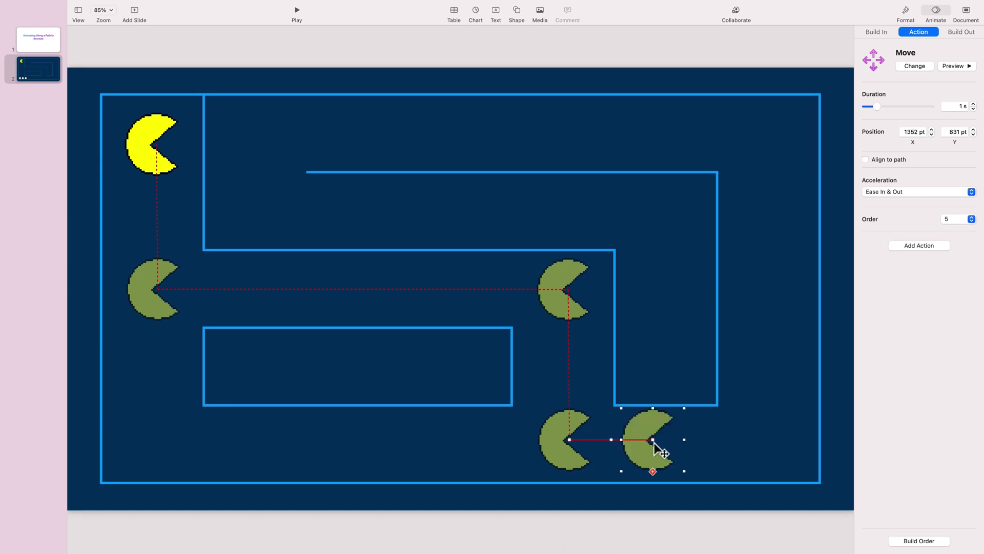
left_click_drag(653, 441, 157, 440)
left_click(157, 471)
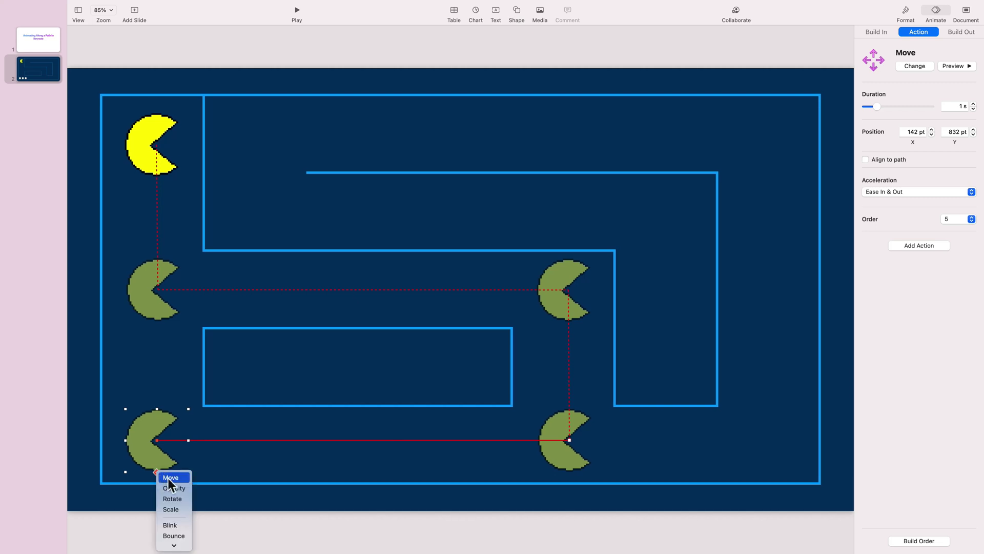
left_click(171, 477)
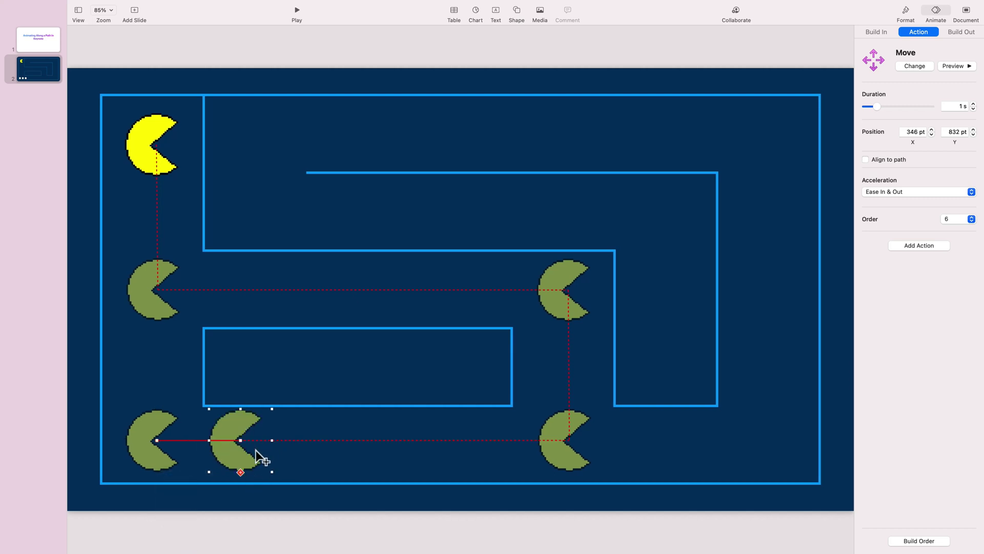
left_click_drag(242, 441, 162, 291)
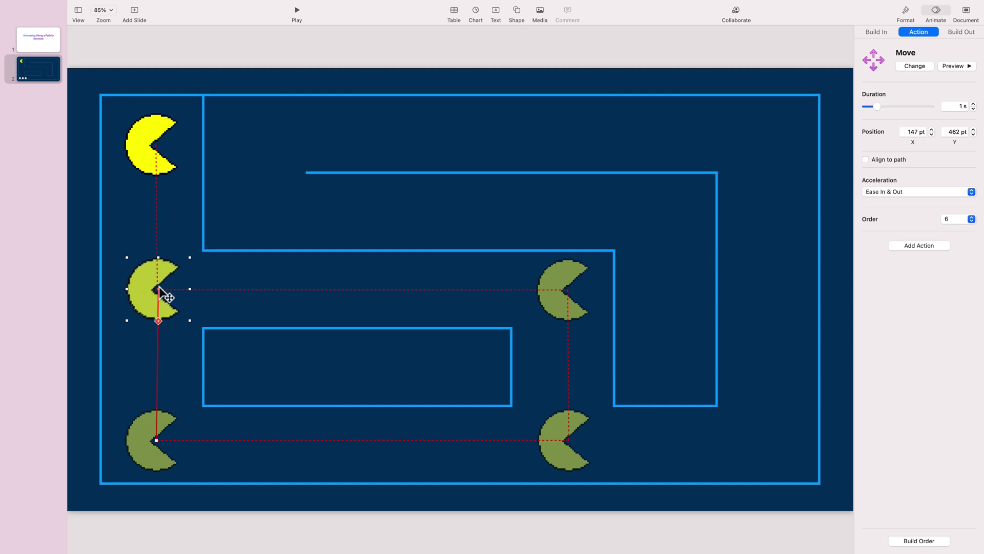
Chain Moves right to the middle corner, down to bottom-middle, and right along the bottom corridor
left_click(159, 321)
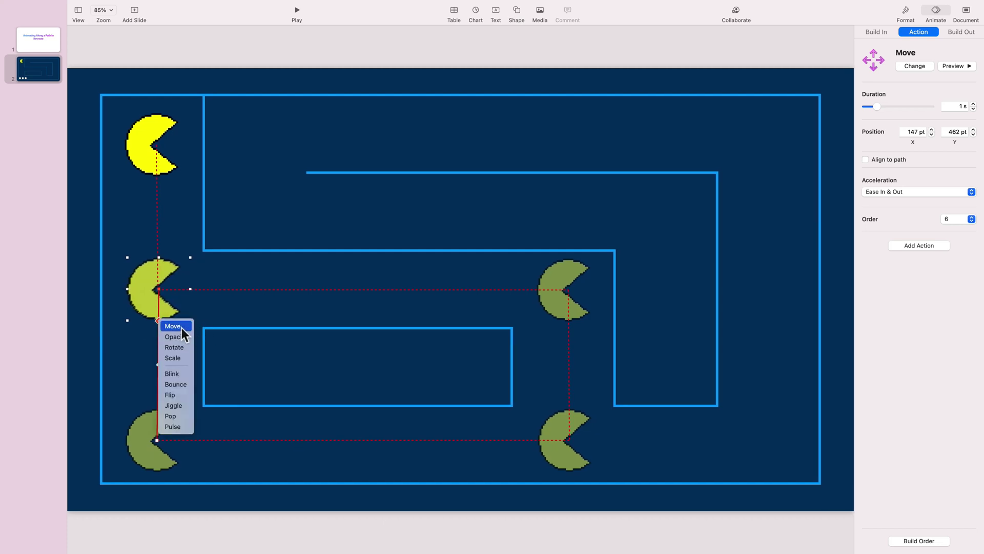
left_click(182, 329)
left_click_drag(244, 292, 573, 291)
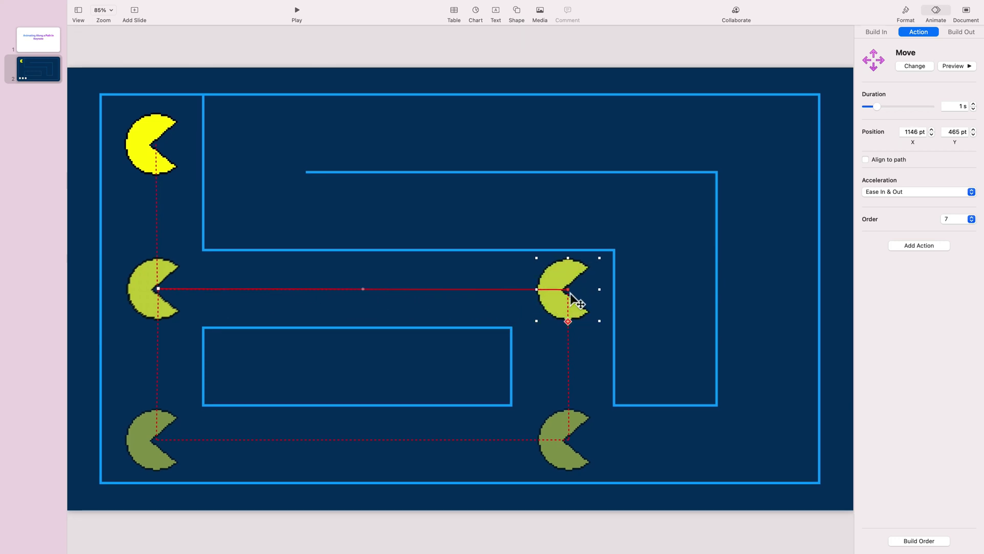
left_click(568, 322)
left_click(584, 328)
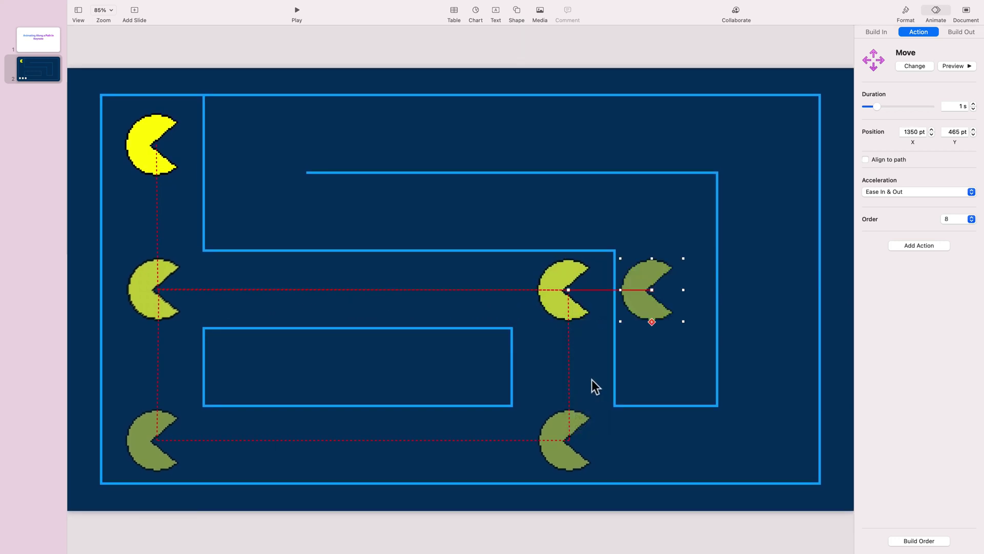
left_click_drag(661, 302, 575, 450)
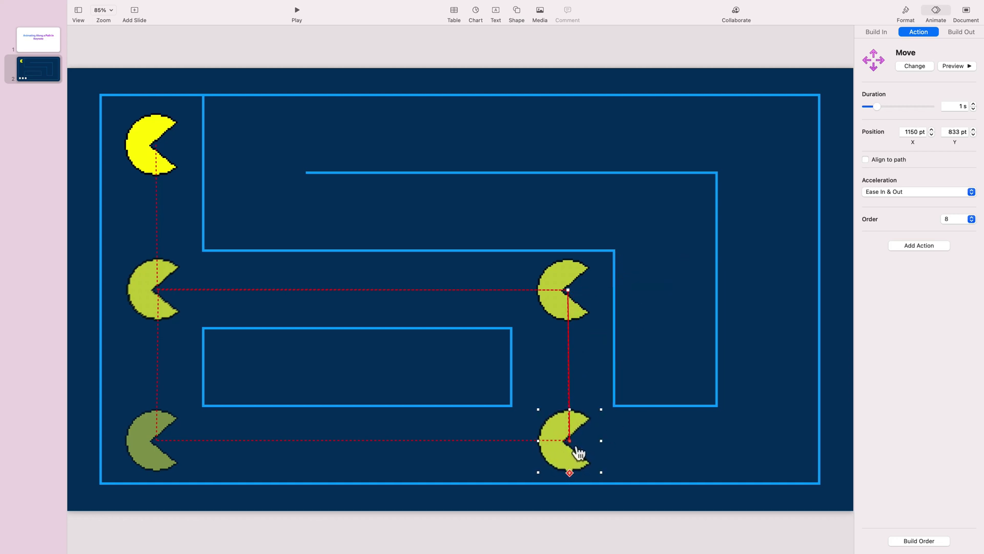
left_click(570, 473)
left_click(586, 477)
left_click_drag(655, 442, 776, 442)
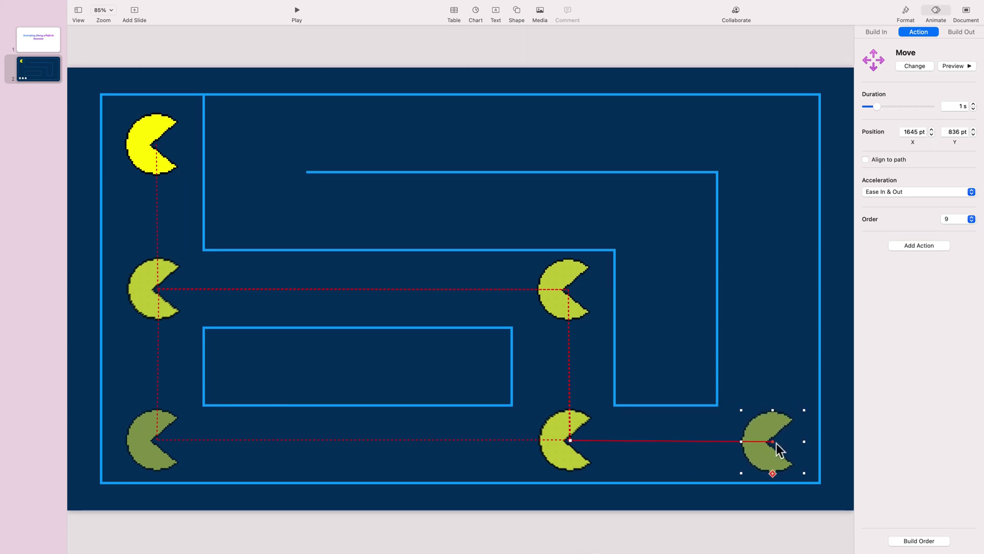
Zoom to 50% and chain Moves up to the top-right corner and left along the top corridor
left_click(773, 473)
left_click(799, 478)
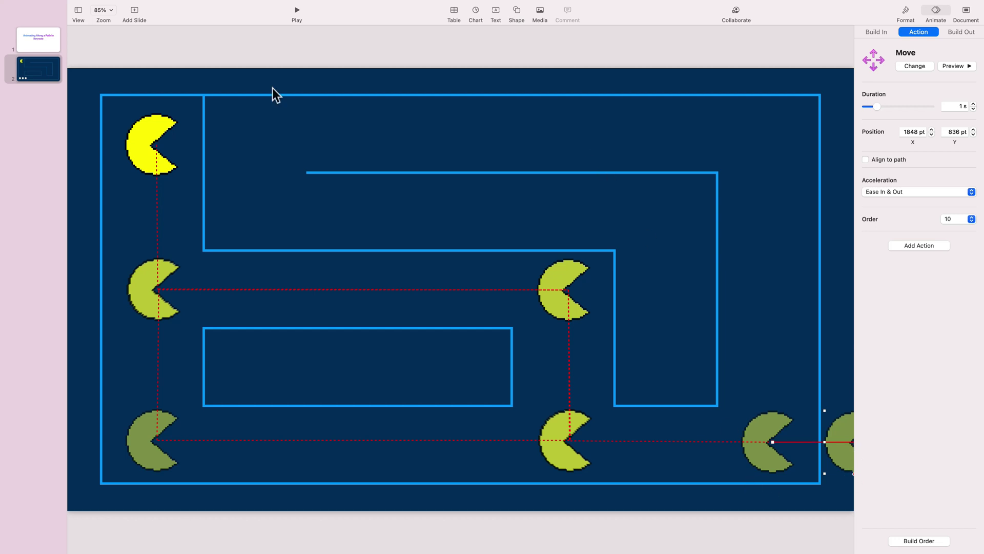
left_click(115, 10)
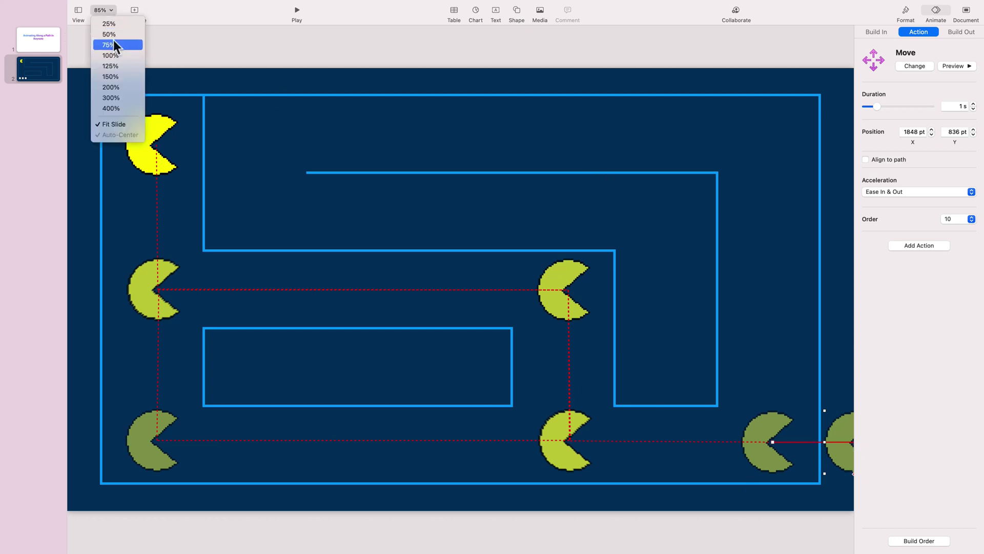
left_click(113, 35)
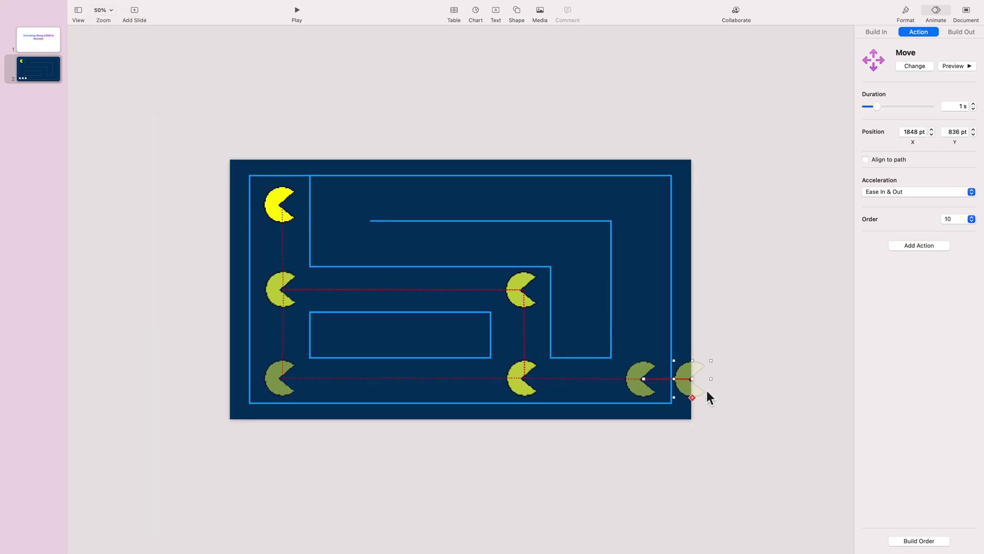
left_click_drag(692, 379, 644, 198)
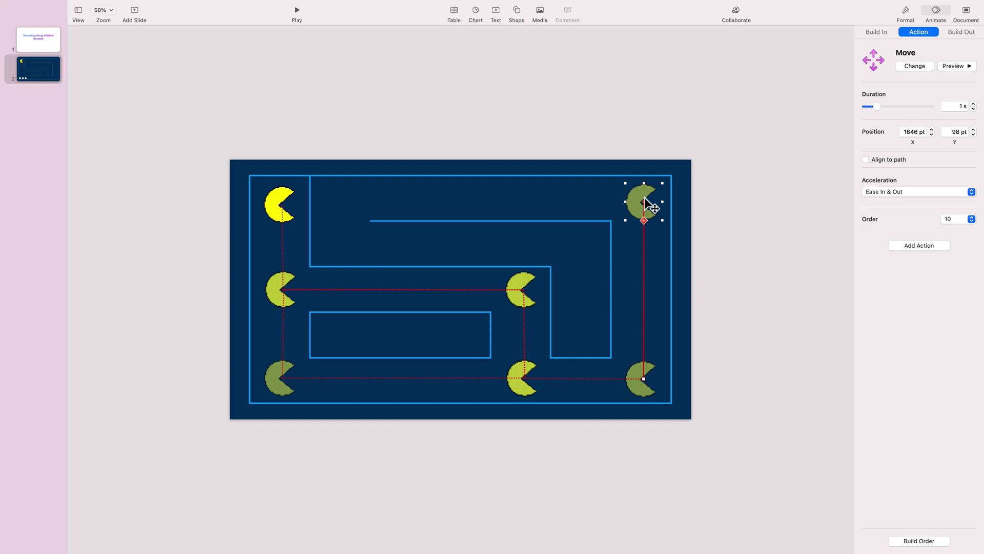
left_click(643, 219)
left_click(658, 224)
left_click_drag(694, 200, 339, 201)
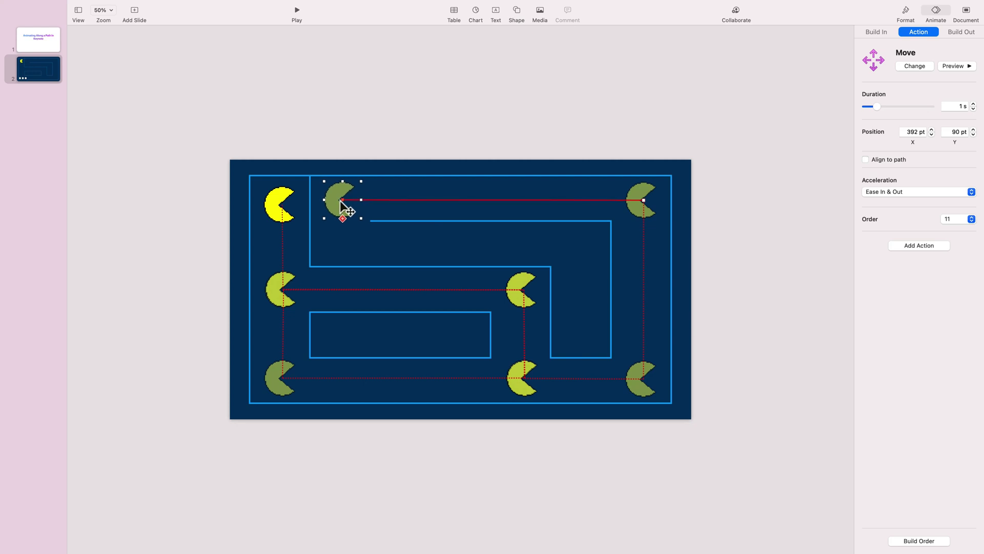
Chain Moves down into the inner corridor, right along it, then down to 1396, 636 pt
left_click(341, 220)
left_click(346, 226)
left_click_drag(389, 207, 341, 251)
left_click(341, 263)
left_click(354, 268)
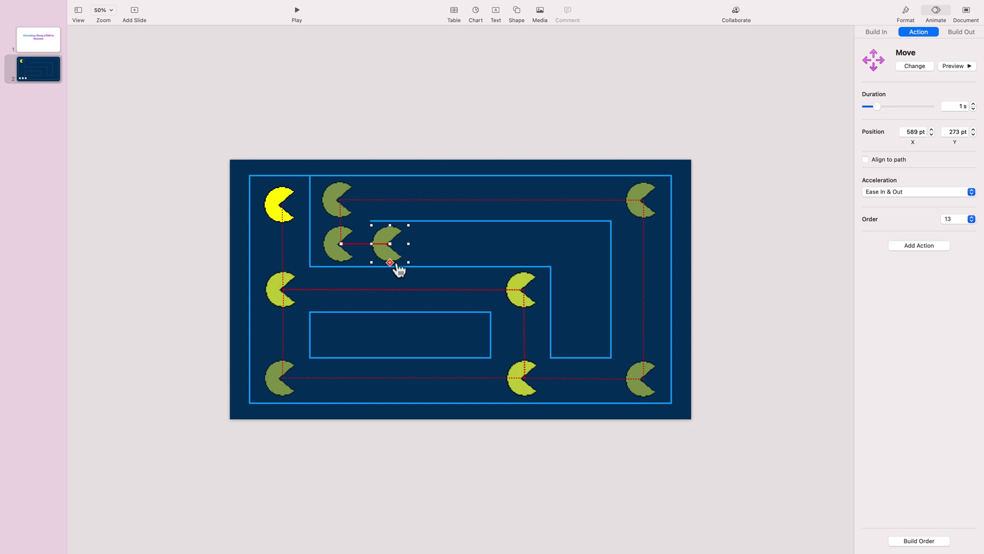
left_click_drag(395, 246, 588, 247)
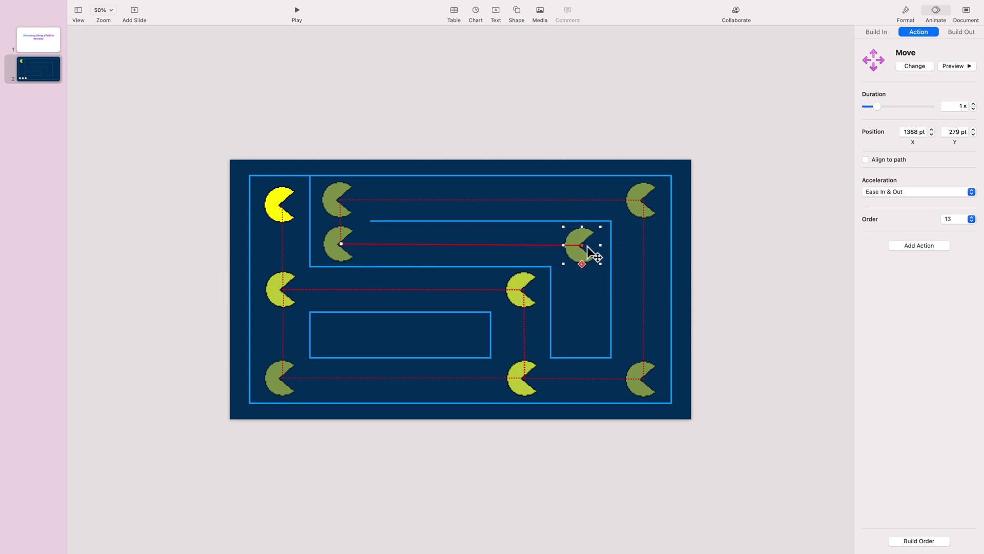
left_click(584, 264)
left_click(603, 271)
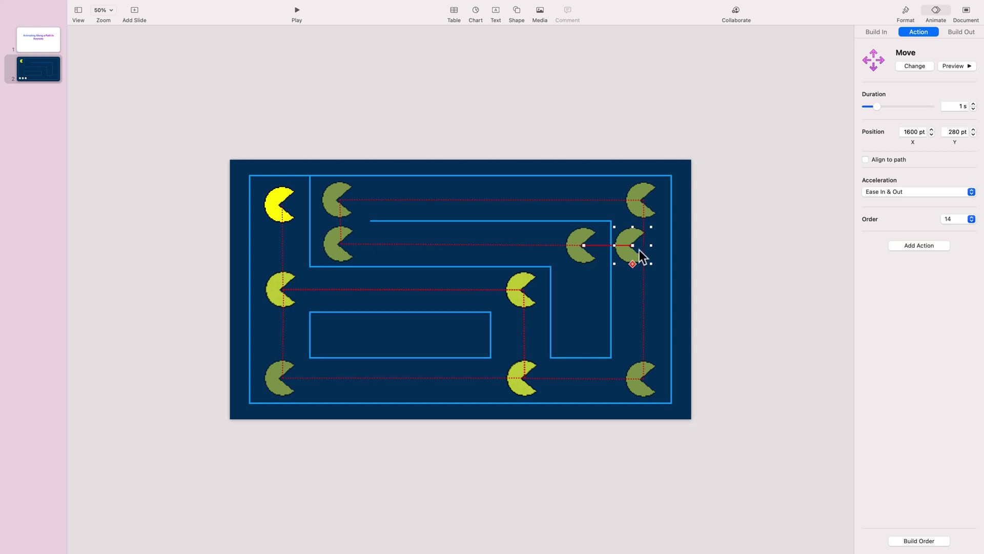
left_click_drag(634, 248, 585, 339)
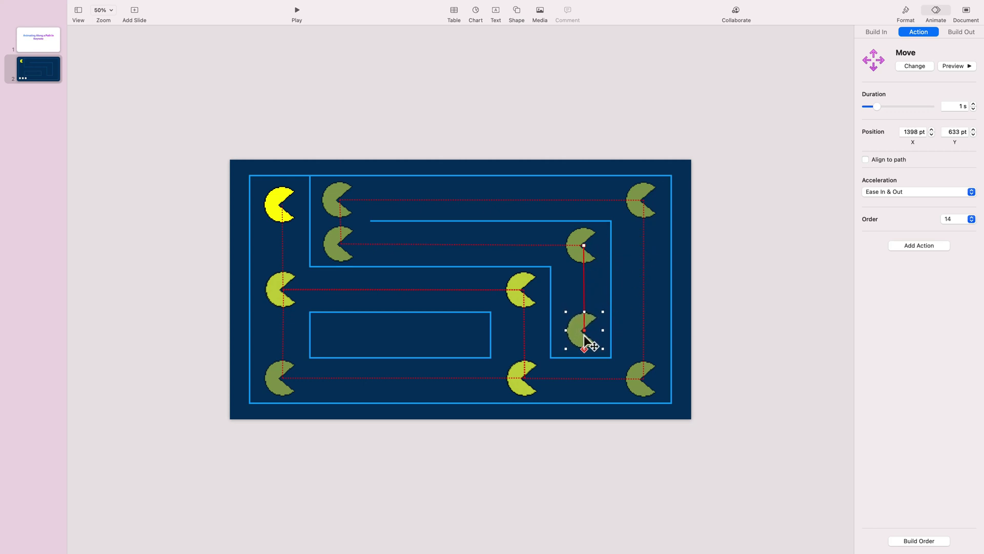
left_click(275, 198)
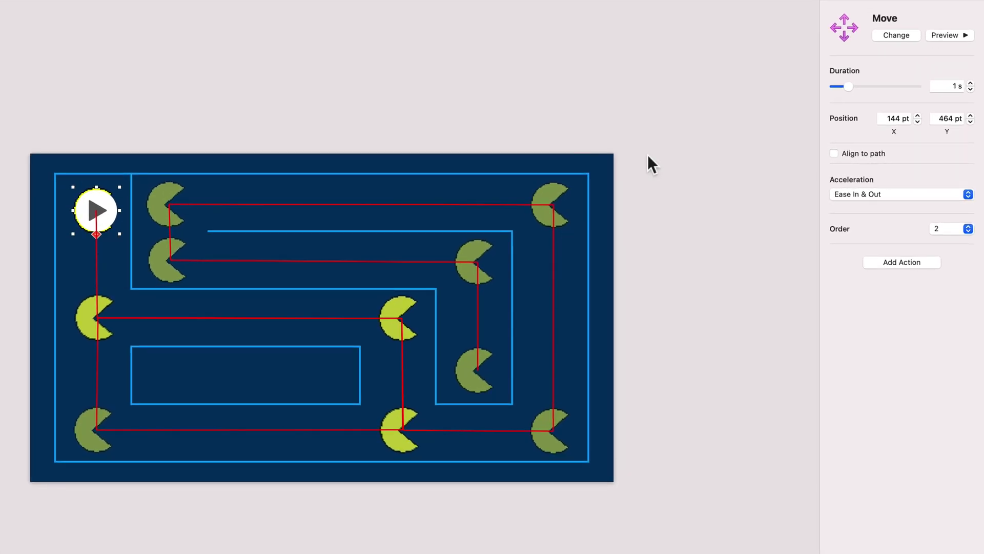
Enable Align to Path on the first, bottom-left, bottom-middle, middle-corner and bottom-corridor Moves
left_click(844, 155)
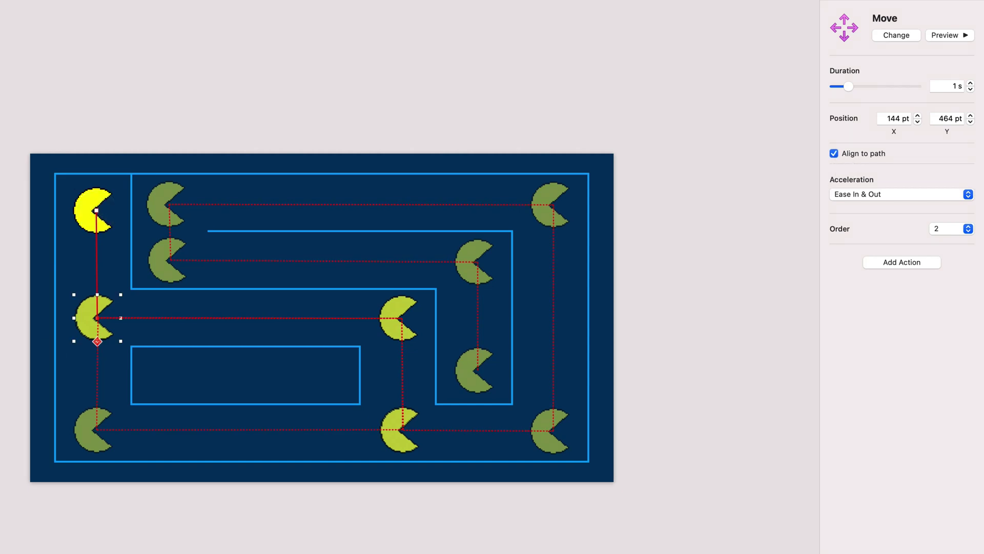
left_click(106, 332)
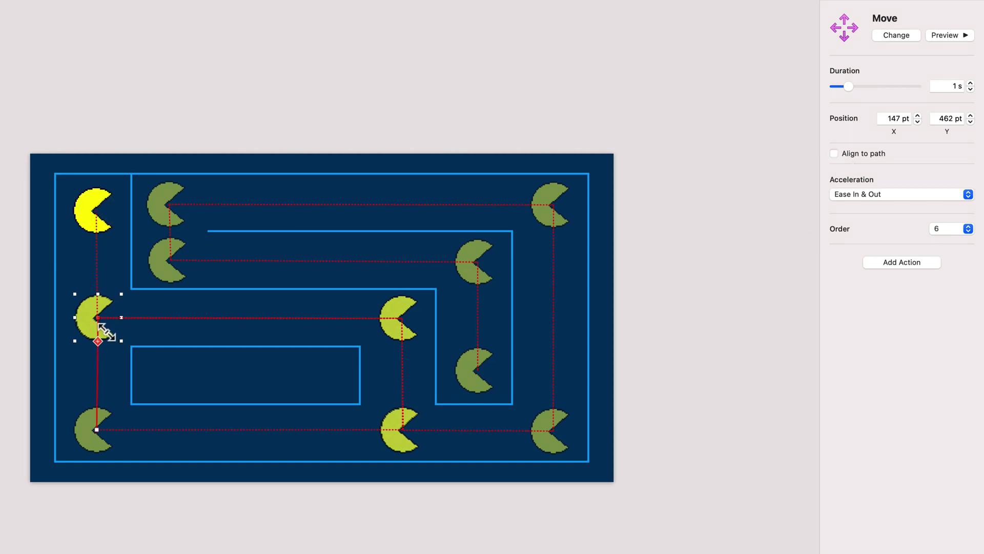
left_click(78, 447)
left_click(834, 153)
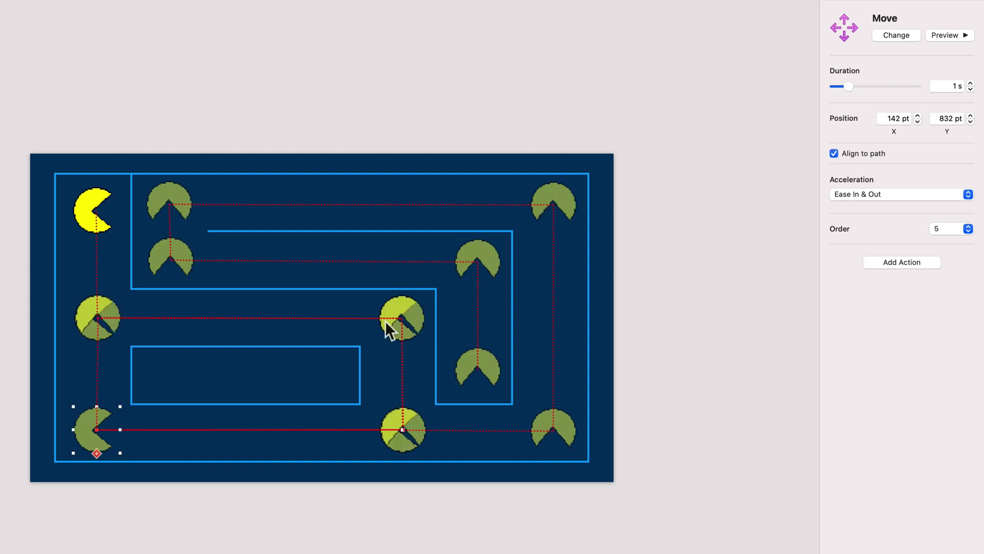
left_click(404, 449)
left_click(875, 155)
left_click(425, 330)
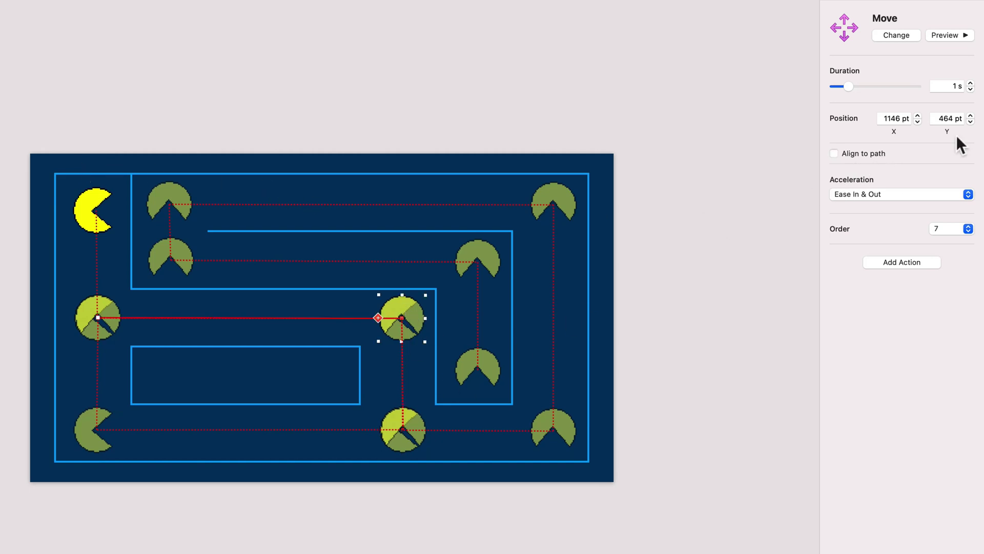
left_click(863, 153)
left_click(568, 450)
left_click(851, 154)
Enable Align to Path on the top-right, top-corridor, inner-corridor and final lower-corridor Moves
left_click(568, 202)
left_click(879, 155)
left_click(160, 219)
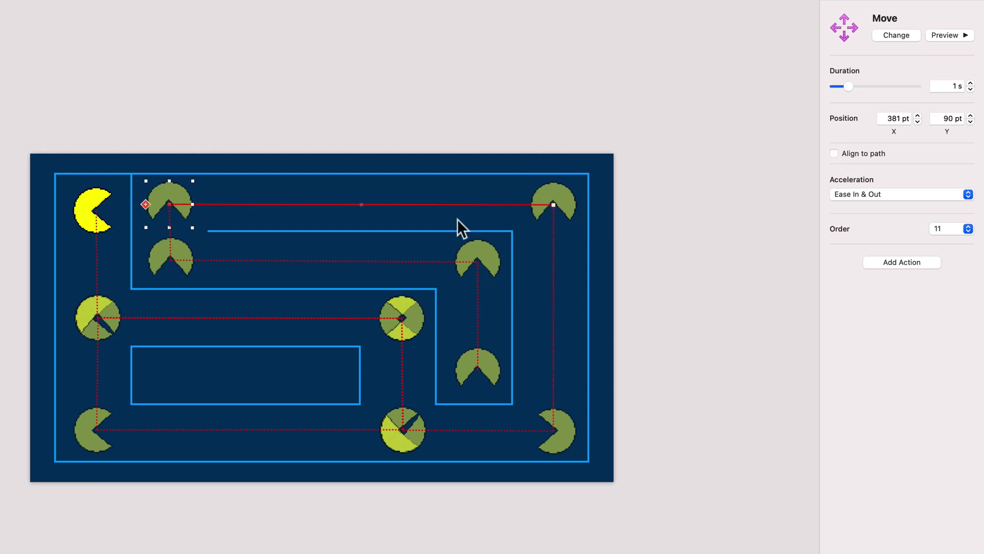
left_click(861, 154)
left_click(171, 270)
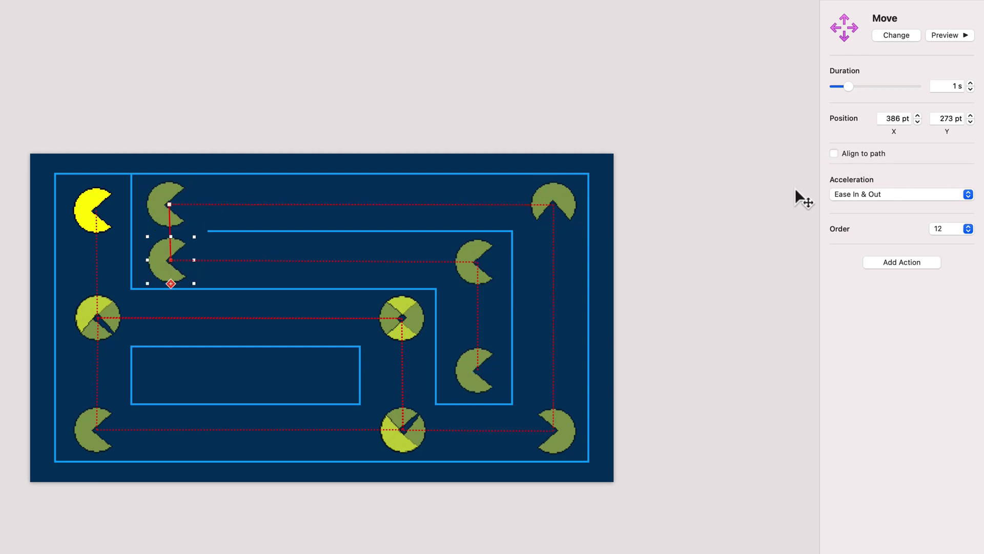
left_click(475, 272)
left_click(864, 153)
left_click(170, 280)
left_click(854, 154)
left_click(475, 380)
left_click(842, 155)
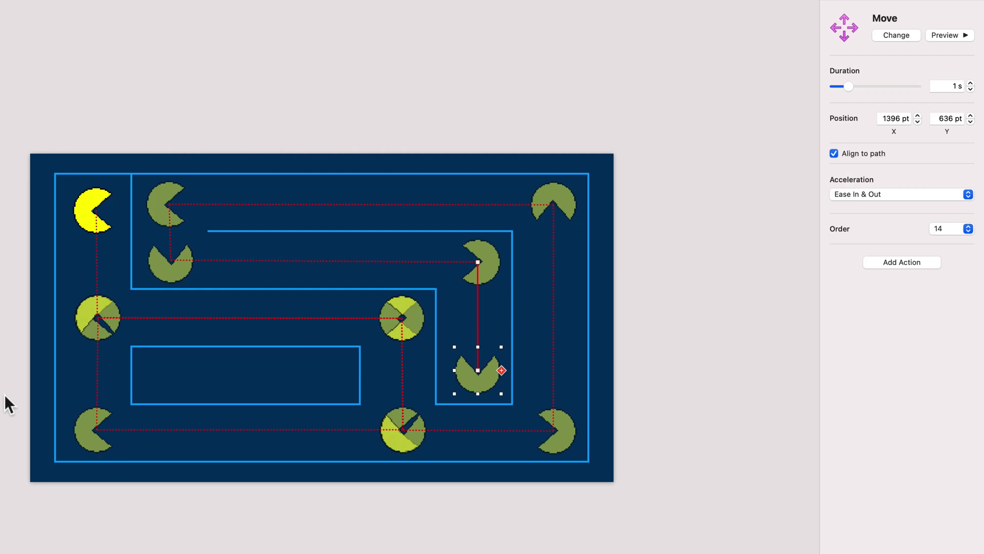
Nudge the bottom-left and bottom-middle waypoints back onto the corridor corners
left_click(87, 228)
left_click(120, 322)
left_click(106, 426)
left_click_drag(93, 445, 102, 411)
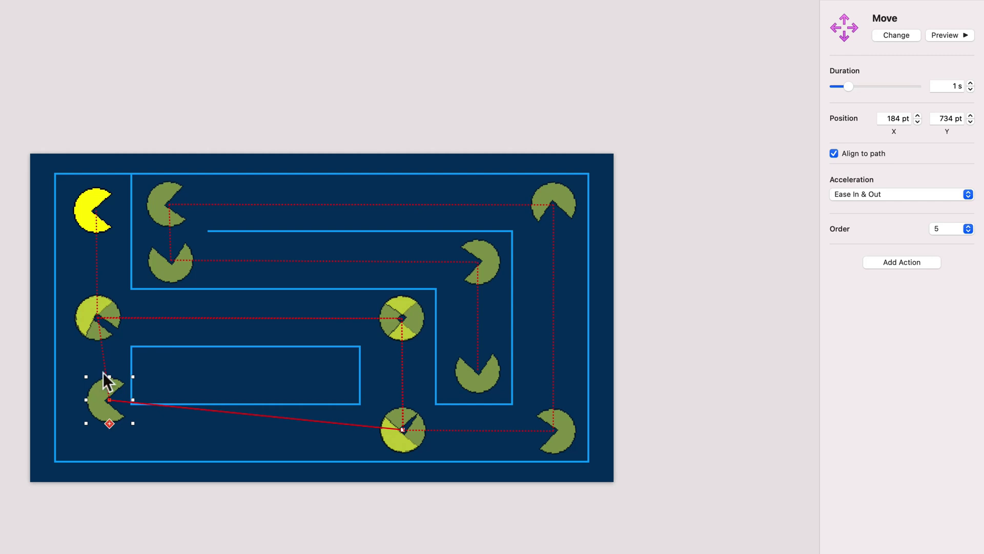
left_click(96, 310)
left_click(424, 318)
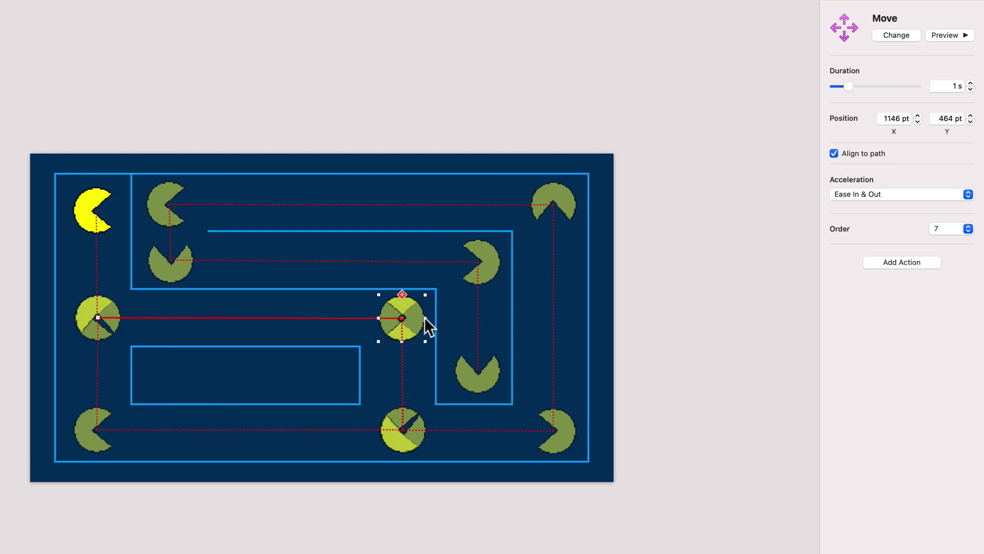
left_click(408, 437)
left_click_drag(408, 438, 434, 433)
left_click(885, 153)
left_click(866, 154)
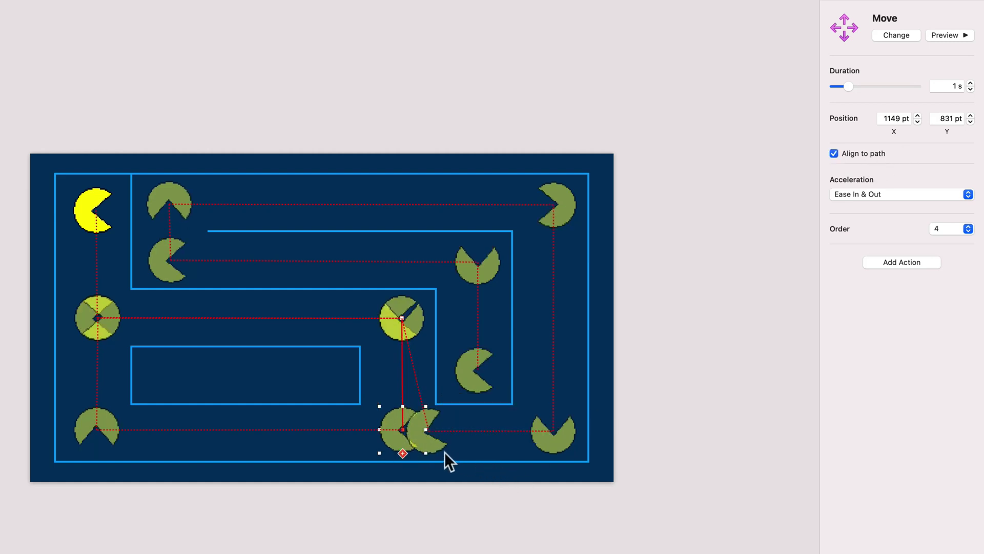
left_click_drag(434, 447, 412, 454)
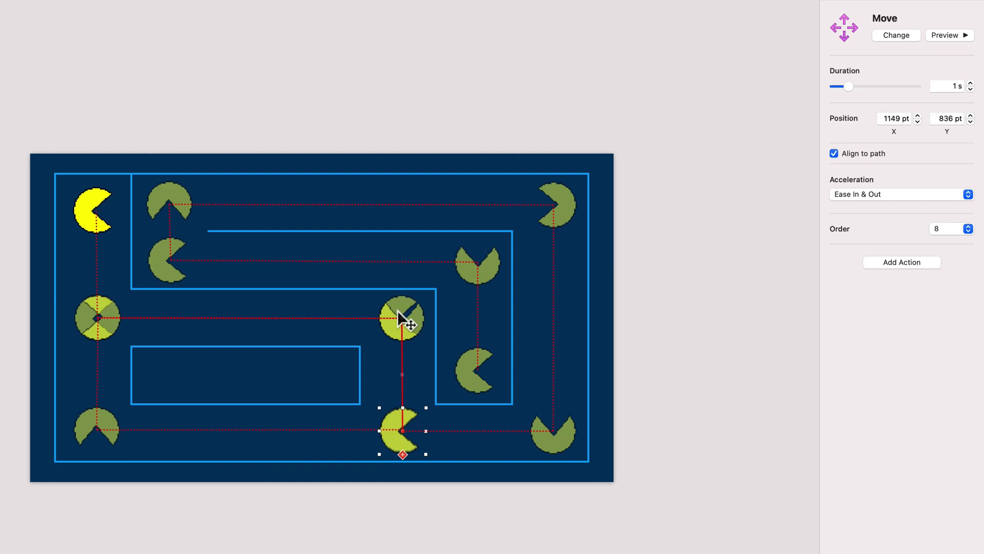
Realign the middle-corner and middle-left waypoints and settle the fifth Move's endpoint at 143, 830 pt
left_click(398, 325)
mouse_move(397, 325)
left_mouse_down()
mouse_move(414, 363)
mouse_move(412, 337)
left_mouse_up()
left_click(416, 313)
left_click(870, 155)
left_click(113, 333)
left_click_drag(130, 328, 92, 337)
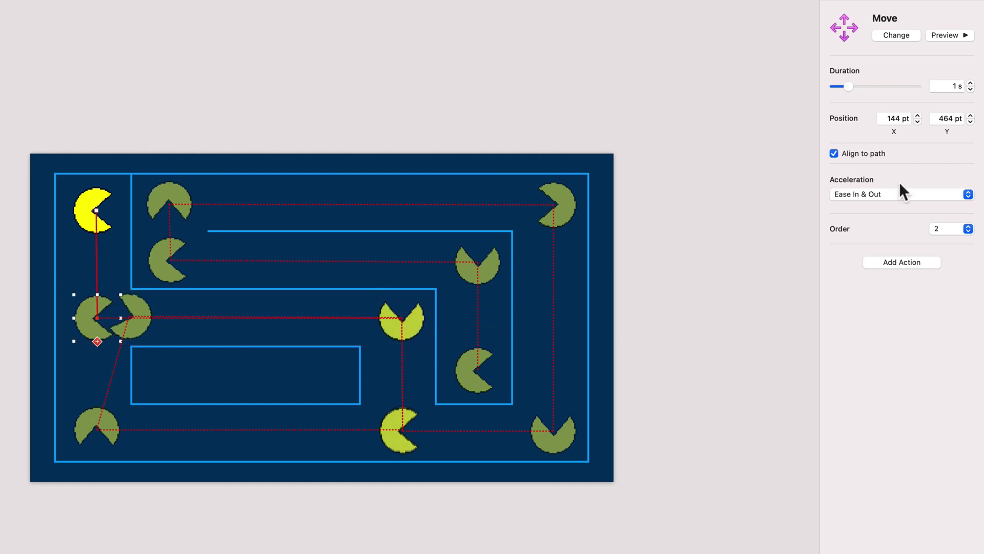
left_click(146, 328)
left_click_drag(145, 331, 112, 332)
left_click(87, 426)
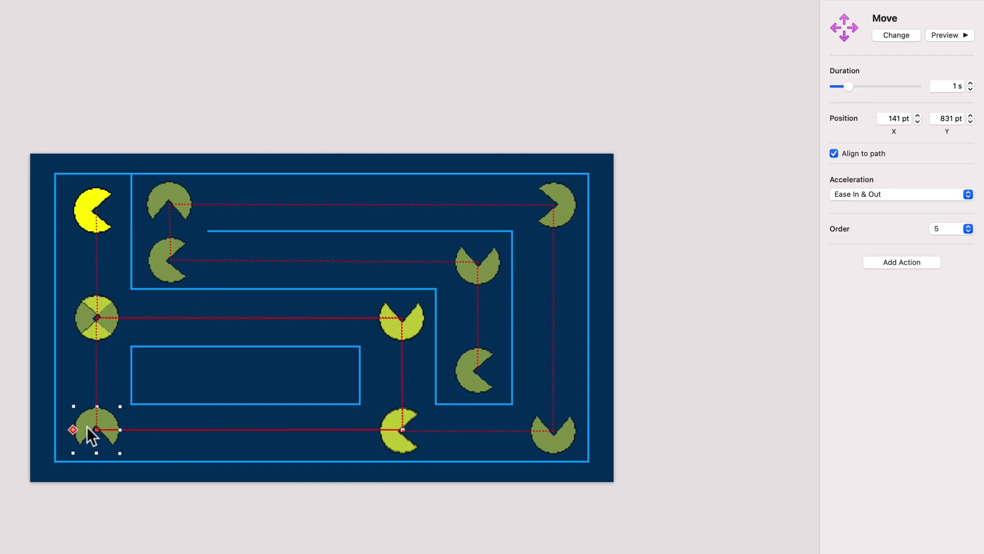
mouse_move(86, 422)
left_mouse_down()
mouse_move(122, 427)
mouse_move(75, 423)
mouse_move(88, 433)
left_mouse_up()
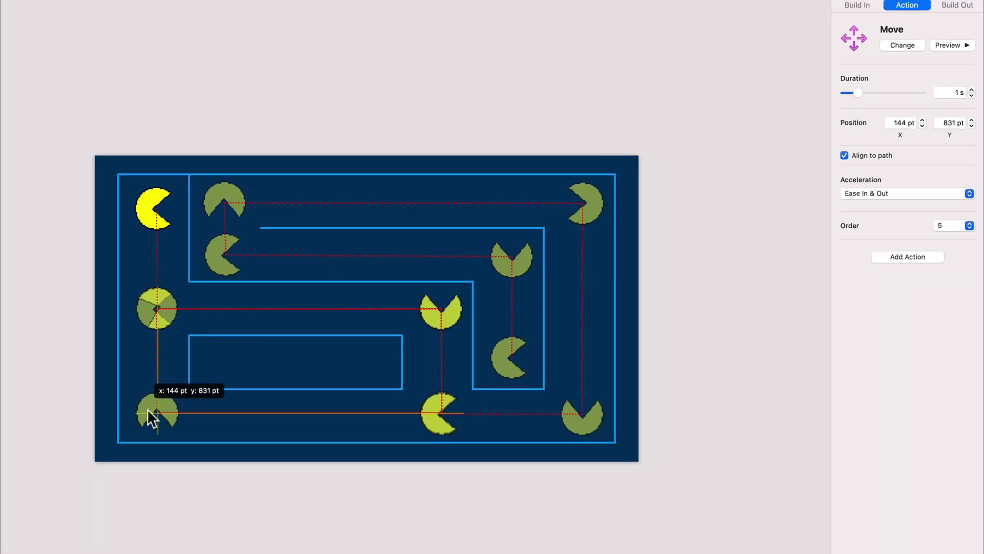
left_click_drag(147, 410, 154, 415)
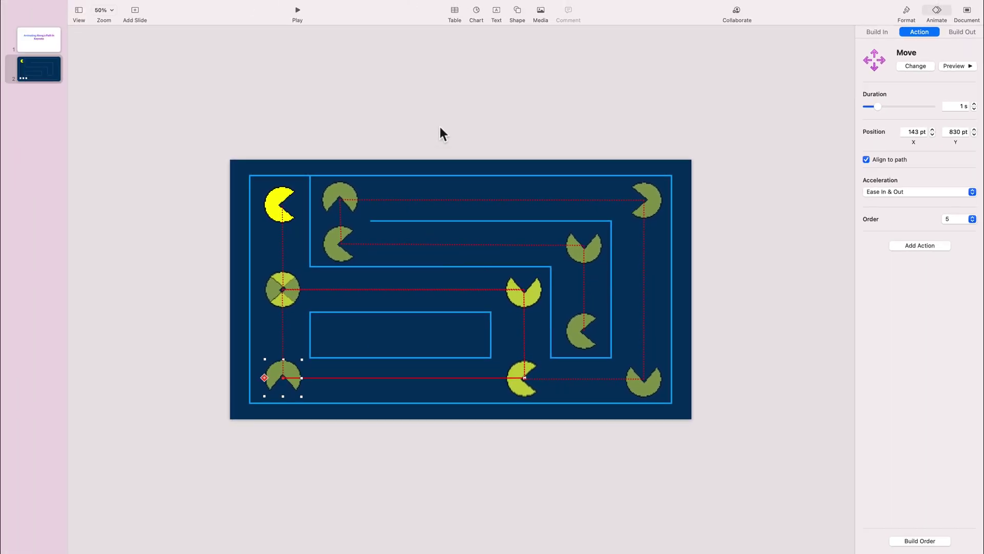
Show all of Pac-Man's Move paths and preview the slideshow animation
left_click(440, 127)
left_click(295, 212)
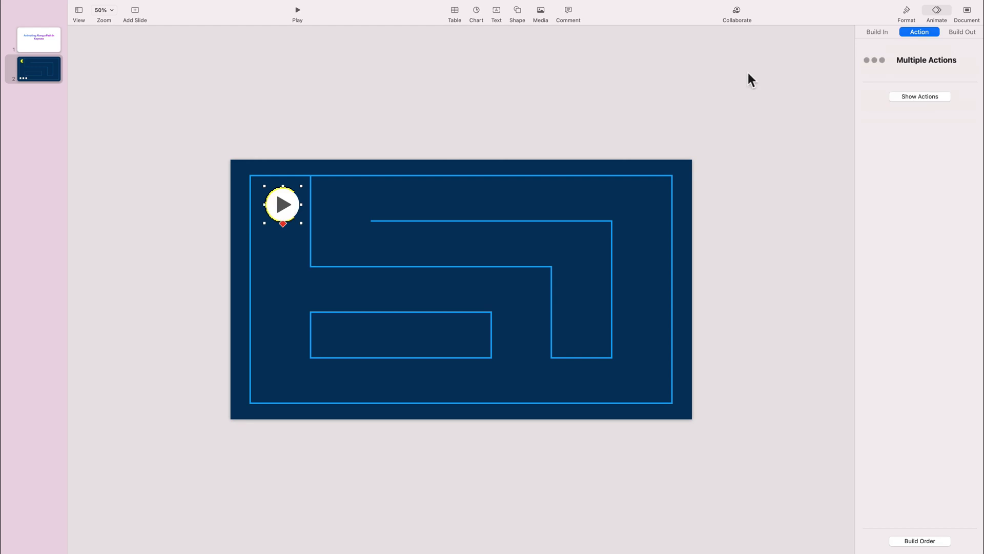
left_click(933, 98)
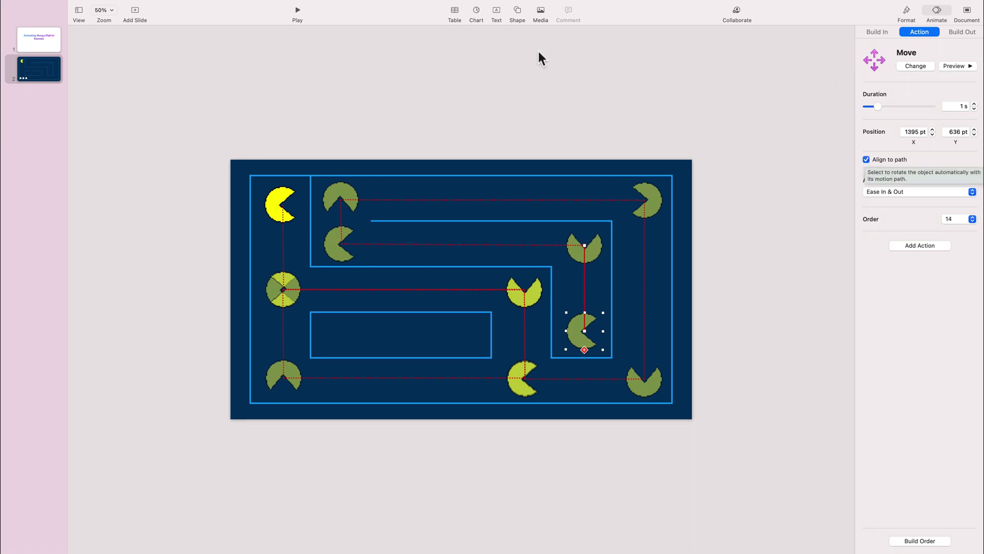
left_click(302, 11)
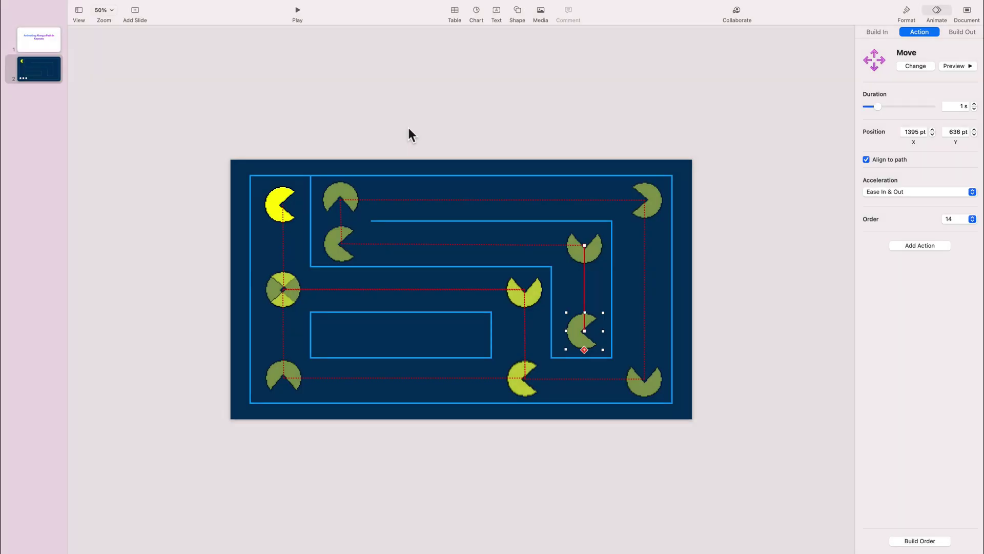
left_click(293, 200)
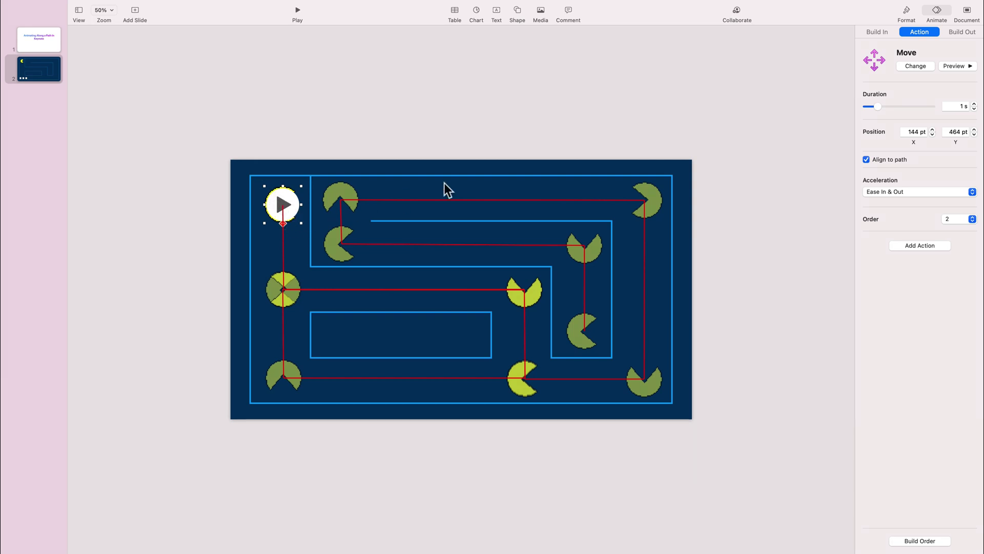
Rotate Pac-Man to about 255° in the Arrange pane, then play the slideshow to check it
left_click(903, 14)
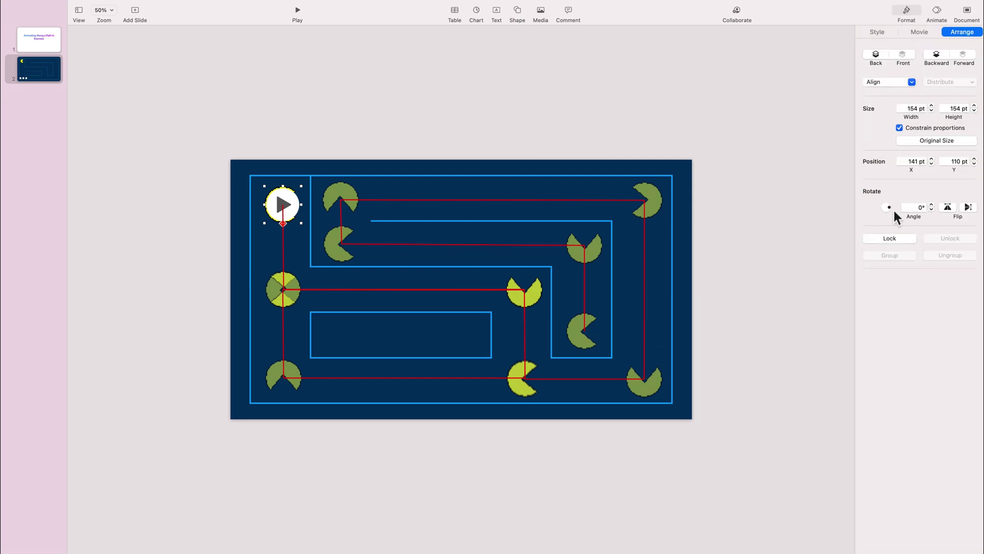
left_click_drag(890, 207, 889, 214)
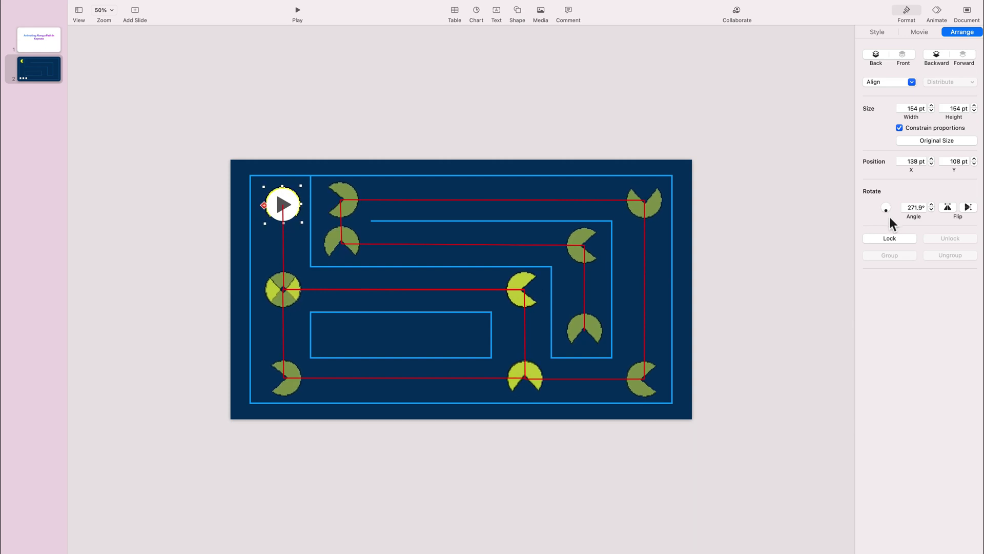
left_click(328, 97)
left_click(291, 198)
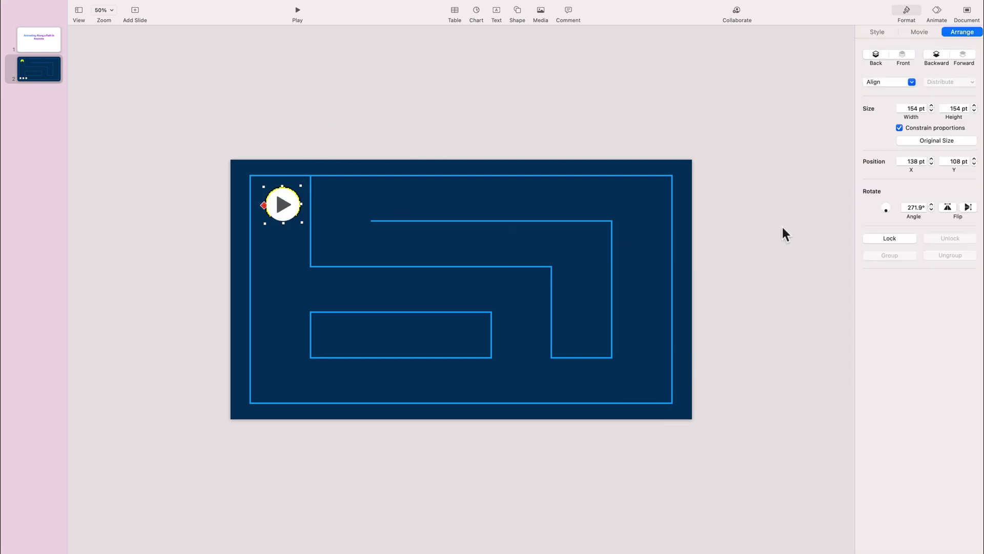
left_click(925, 207)
left_click(770, 252)
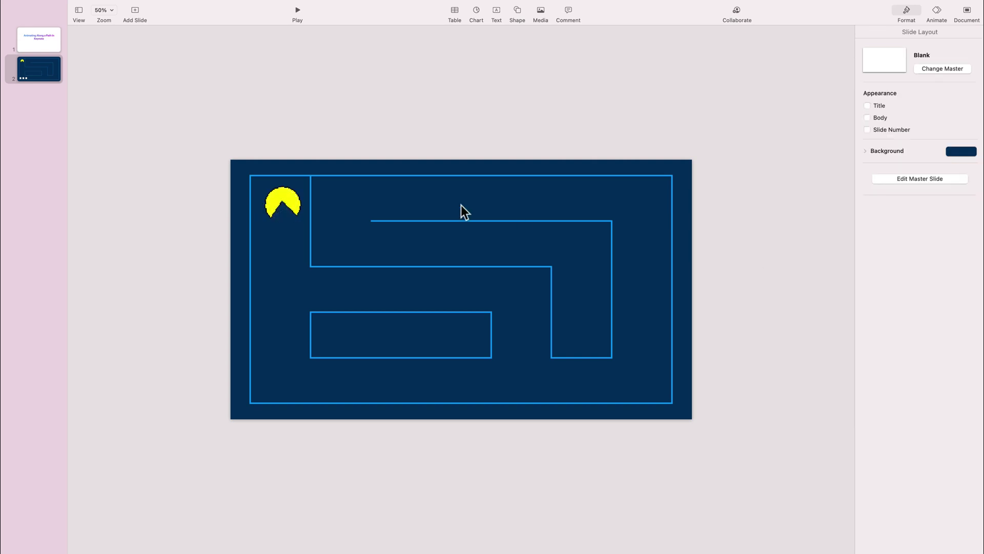
left_click(303, 195)
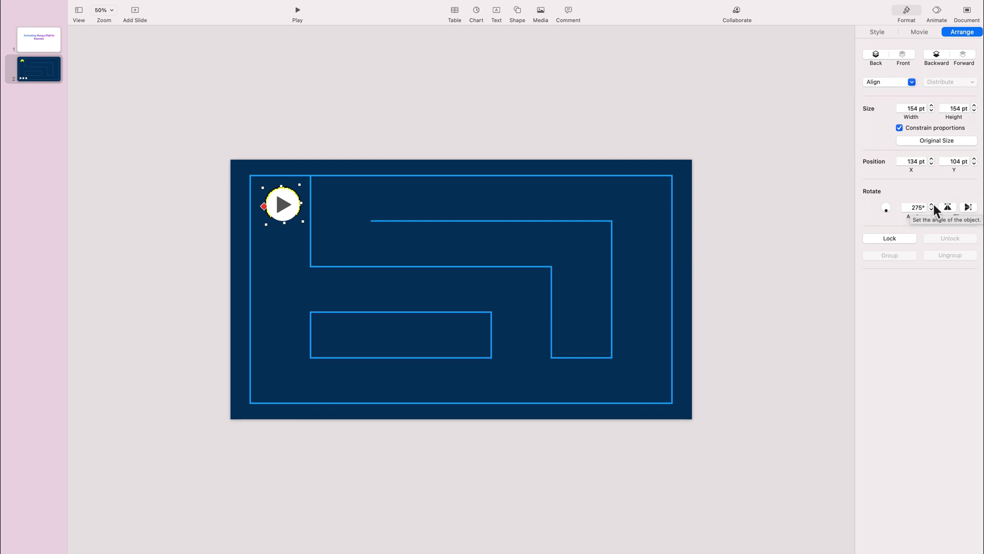
left_click_drag(887, 211, 886, 216)
left_click(435, 172)
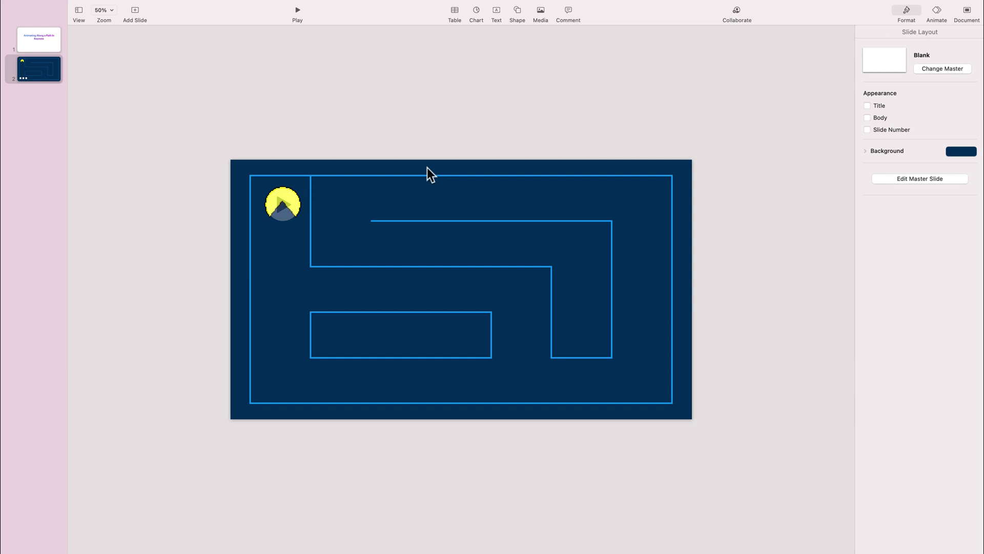
left_click(302, 14)
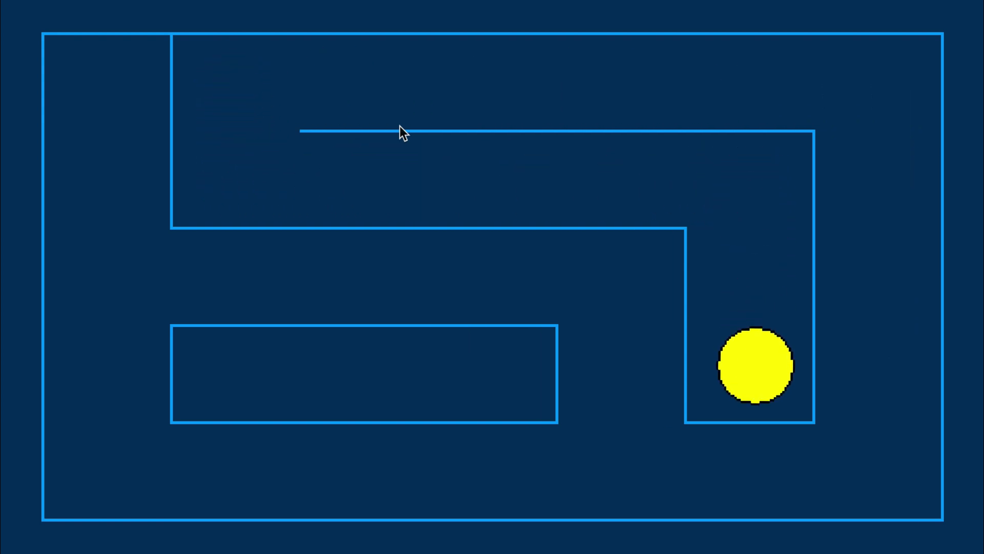
key("Escape")
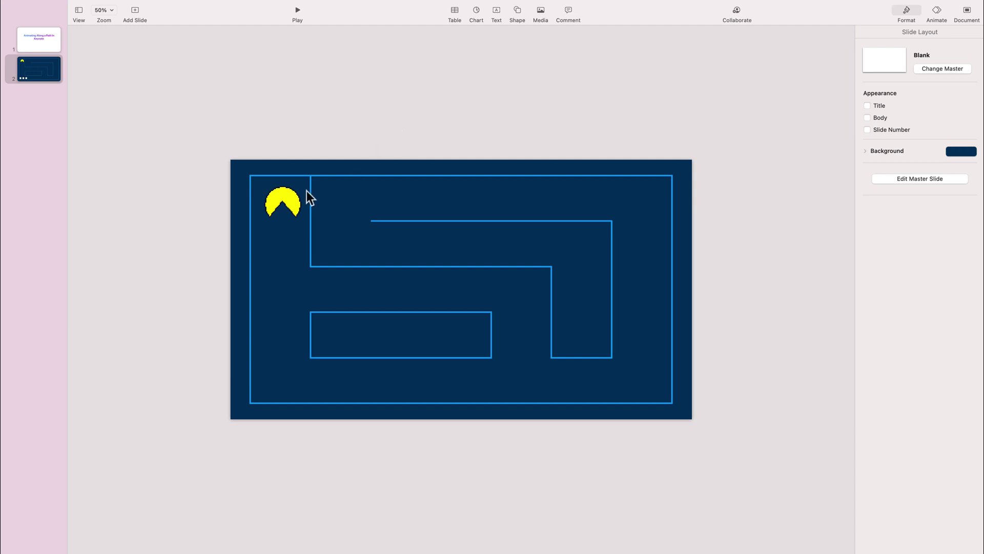
Show Pac-Man's actions, open Build Order, and set build 14 to start after build 13
left_click(295, 203)
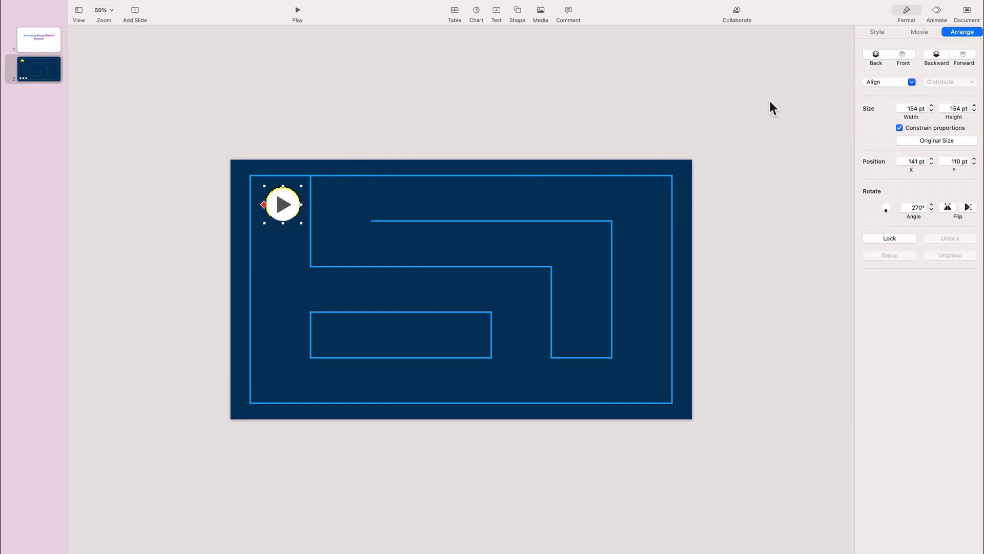
left_click(938, 16)
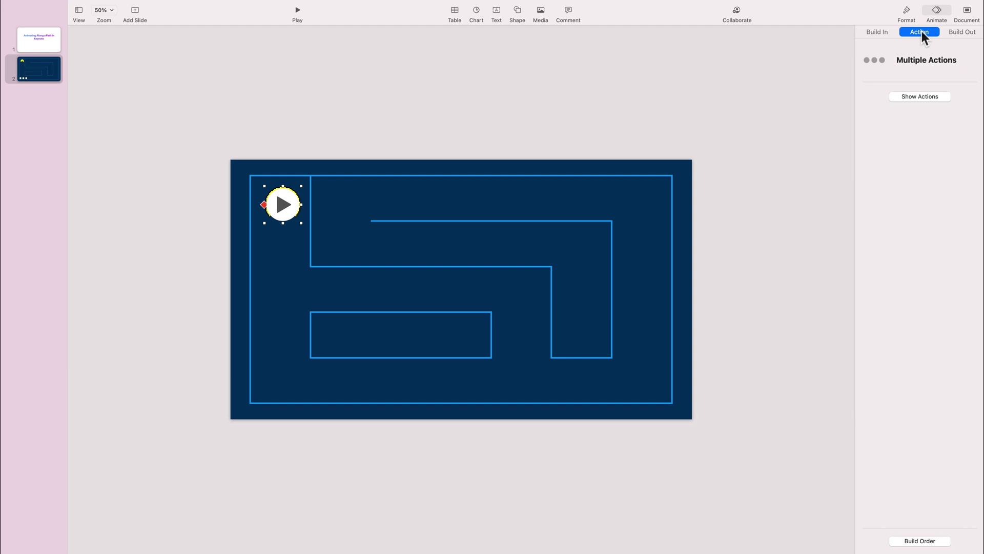
left_click(915, 99)
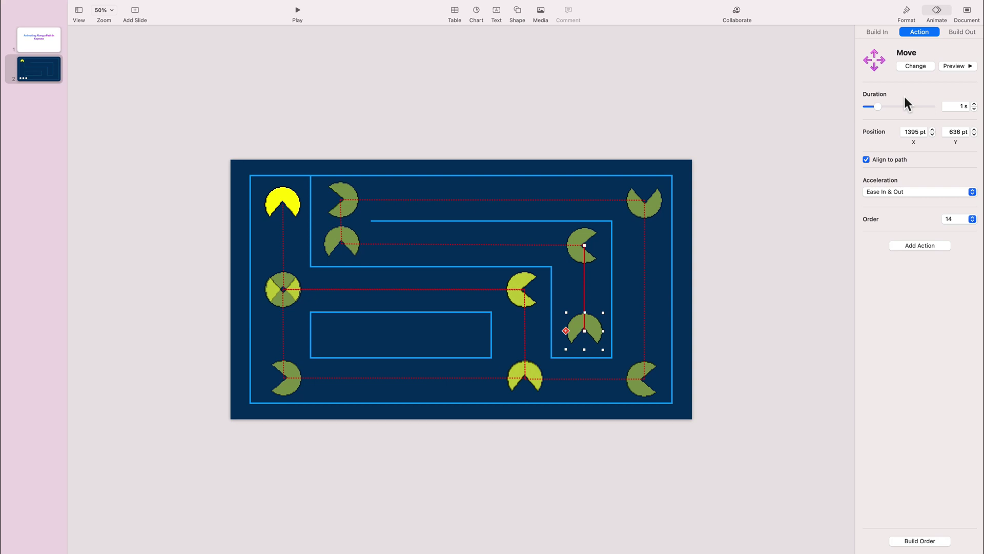
left_click(939, 544)
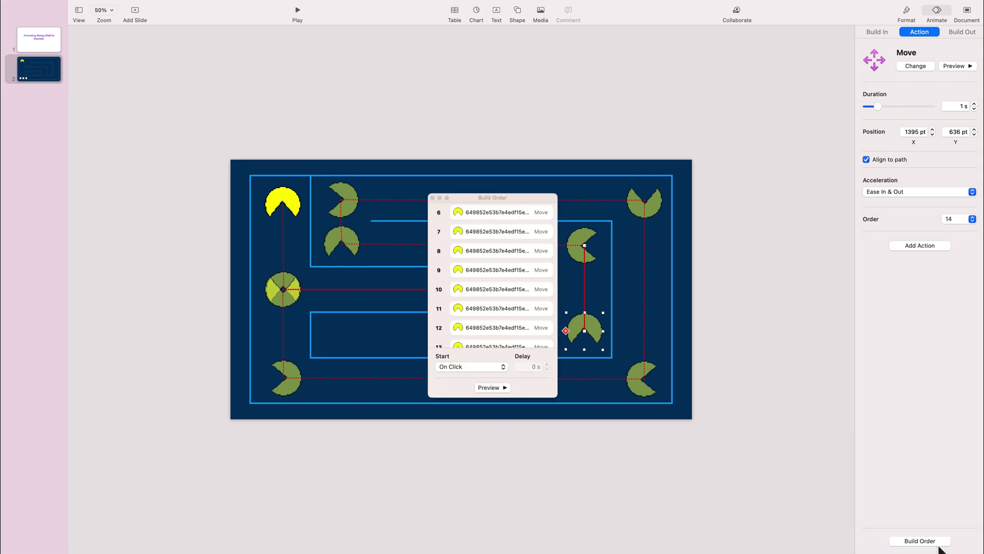
left_click(502, 368)
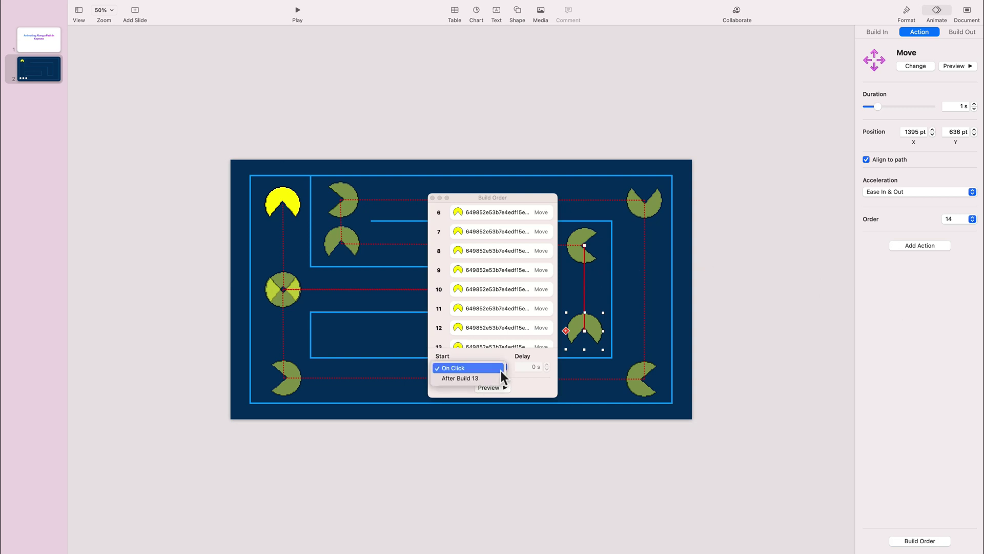
left_click(484, 382)
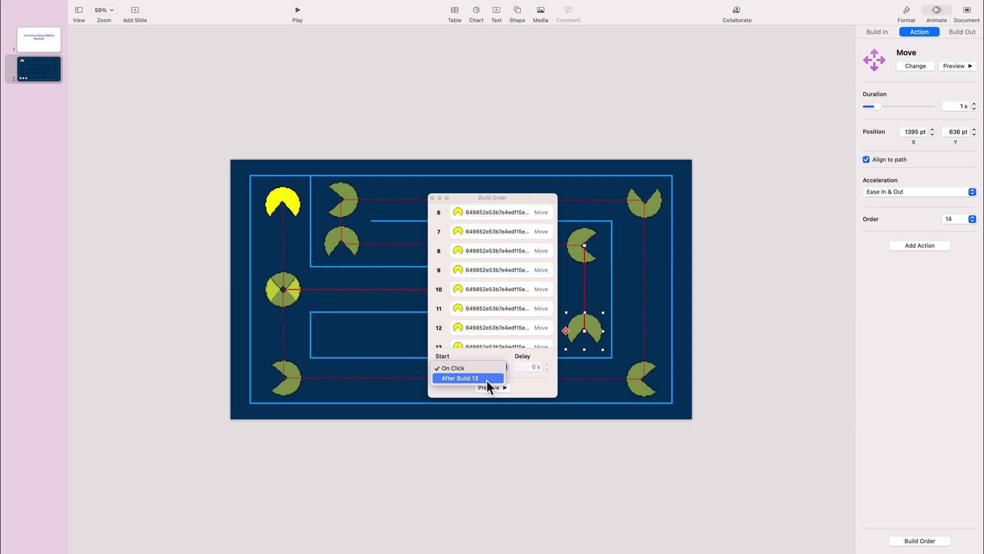
Set every build to start After Previous Build and move build 9 to position 7
left_click(507, 323)
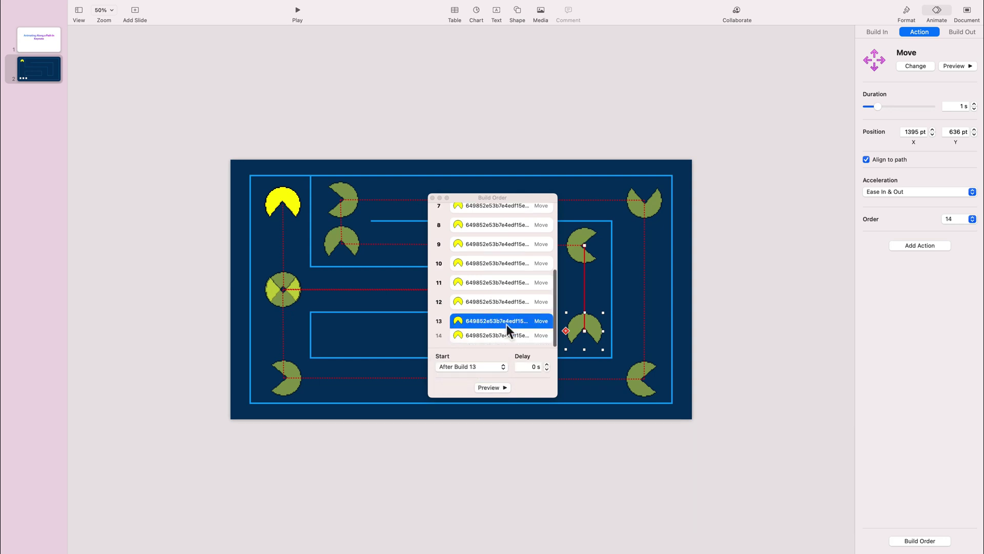
scroll(503, 317, "up", 5)
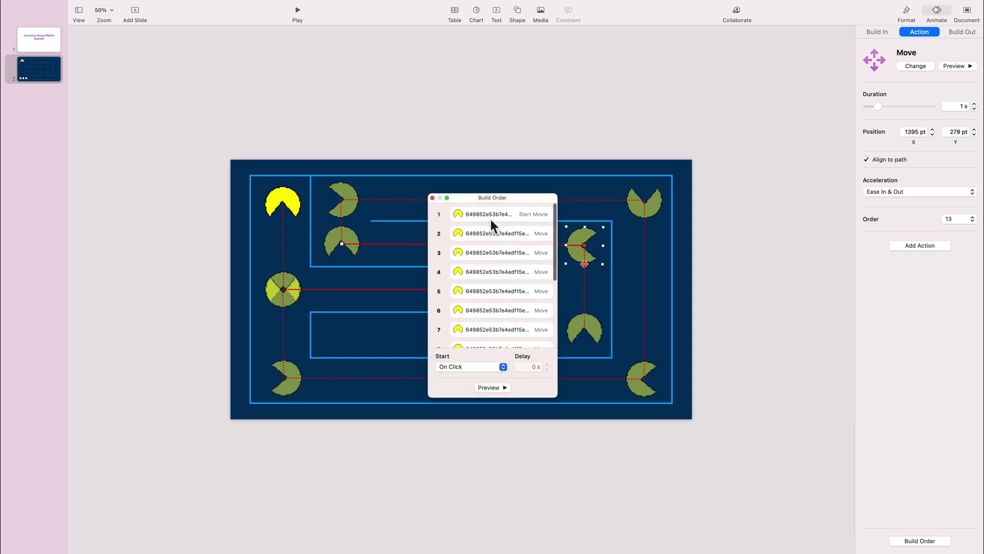
key("super+a")
left_click(465, 366)
left_click(462, 377)
scroll(502, 281, "down", 5)
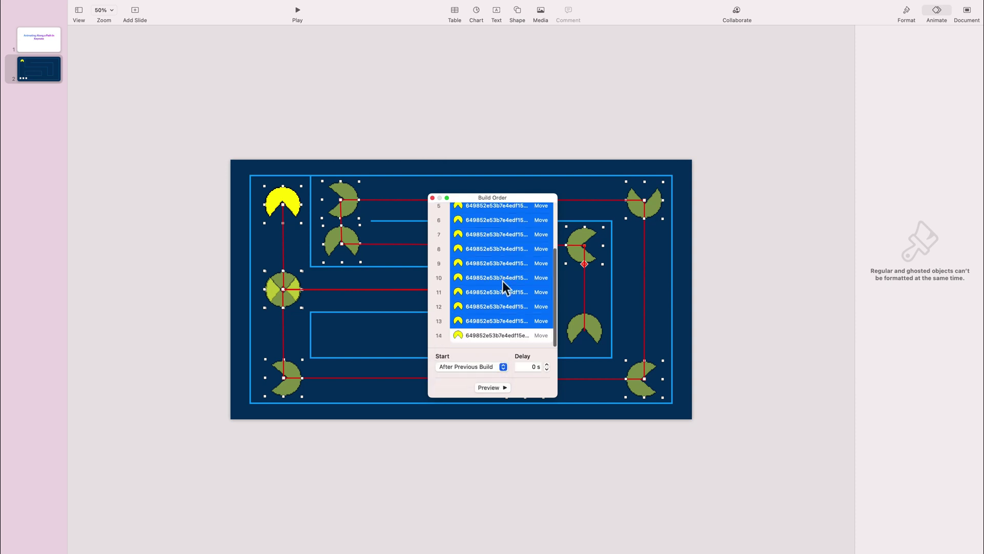
left_click(502, 336)
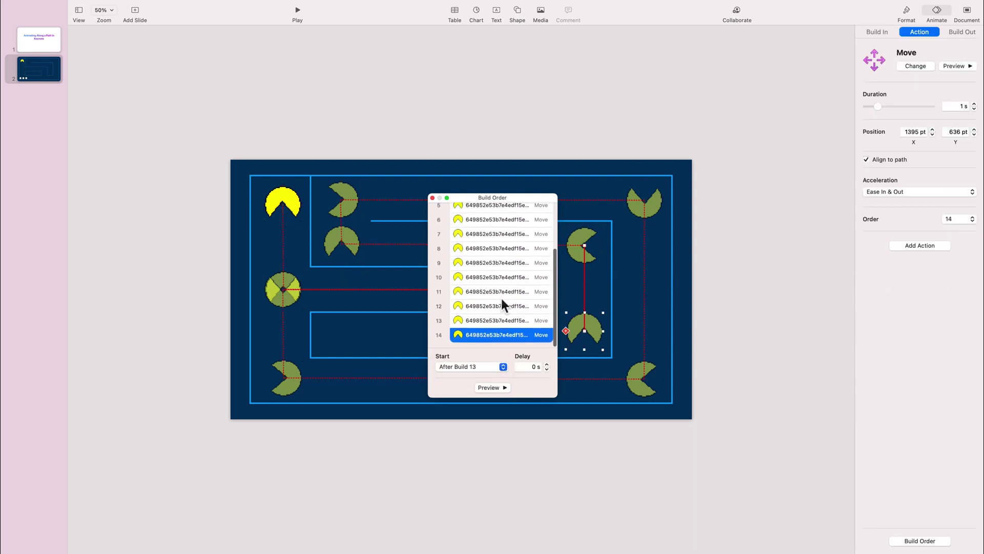
left_click(502, 293)
left_click(503, 261)
left_click(503, 238)
left_click_drag(503, 242, 504, 246)
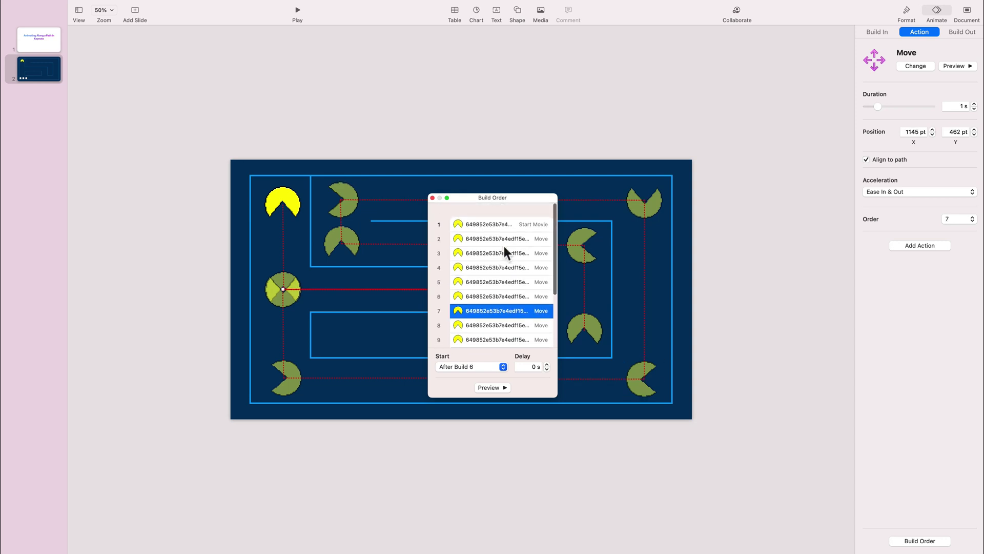